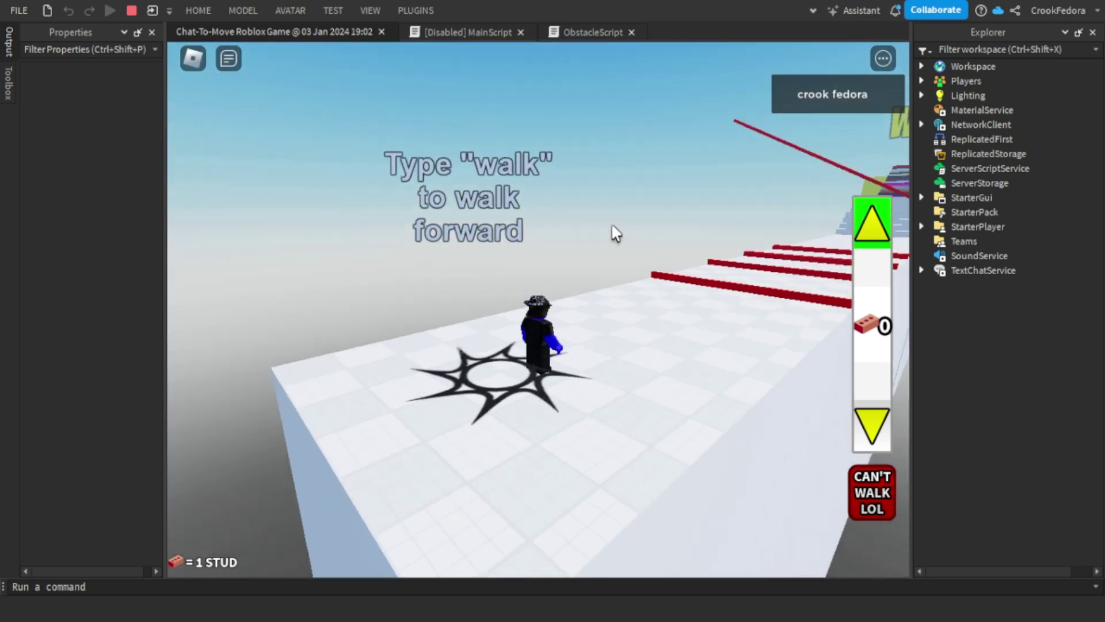
Face the character toward the winners area in the running playtest and send the chat message "walk".
right_click_drag(375, 170, 467, 213)
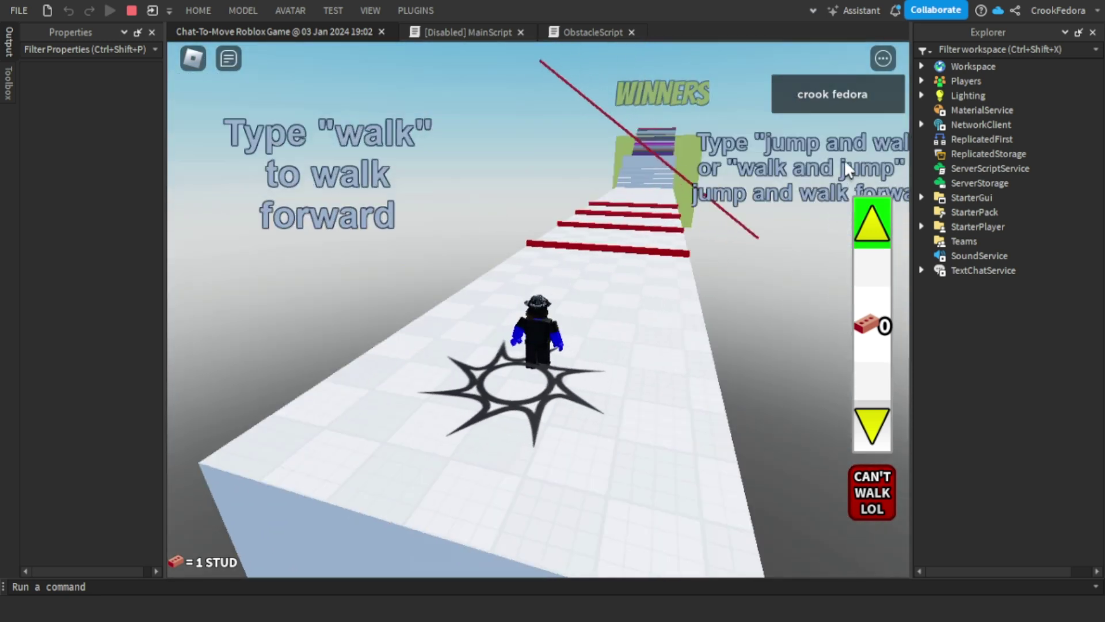
key("slash")
type("walk")
key("Return")
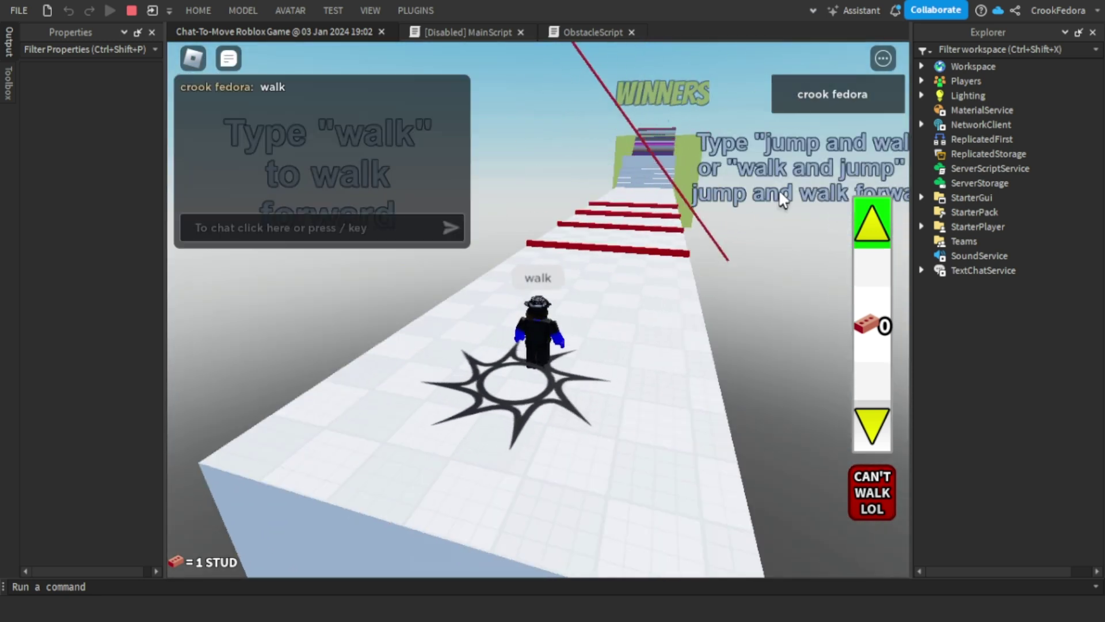
Raise the walking distance to 7 studs and inspect the green path indicator around the character.
right_click_drag(773, 184, 779, 190)
scroll(748, 199, "up", 1)
right_click_drag(634, 217, 622, 219)
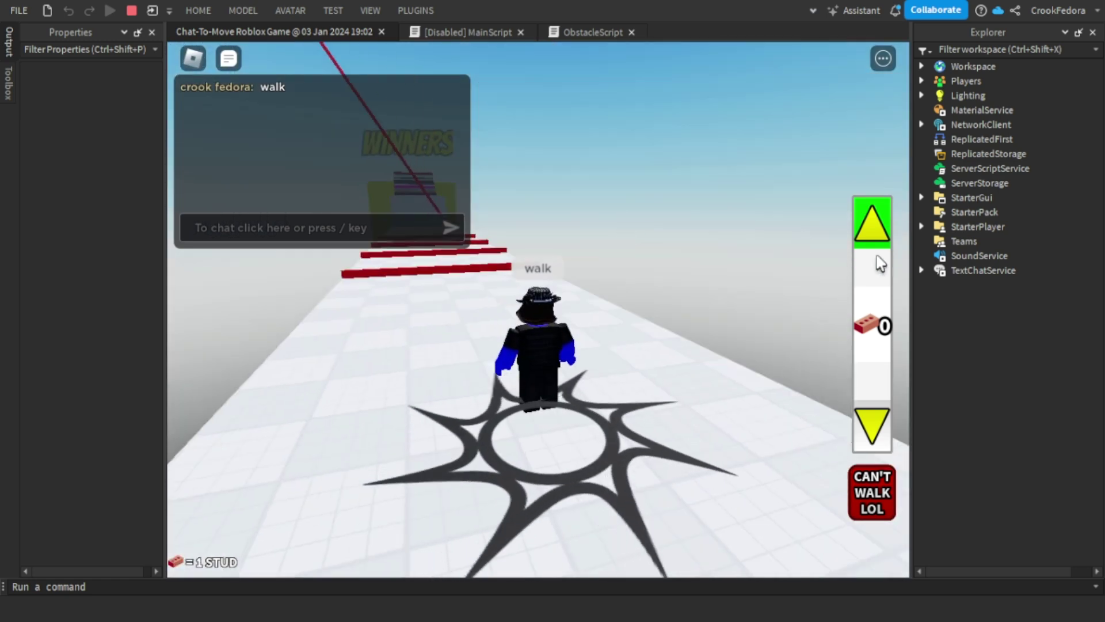
left_click(875, 233)
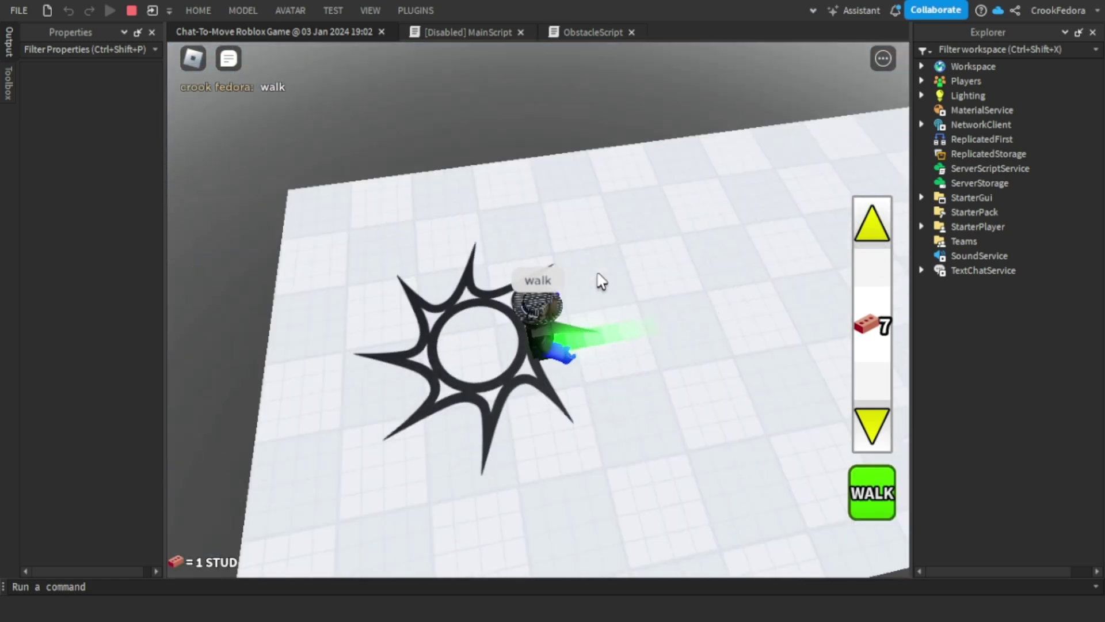
right_click_drag(597, 276, 580, 378)
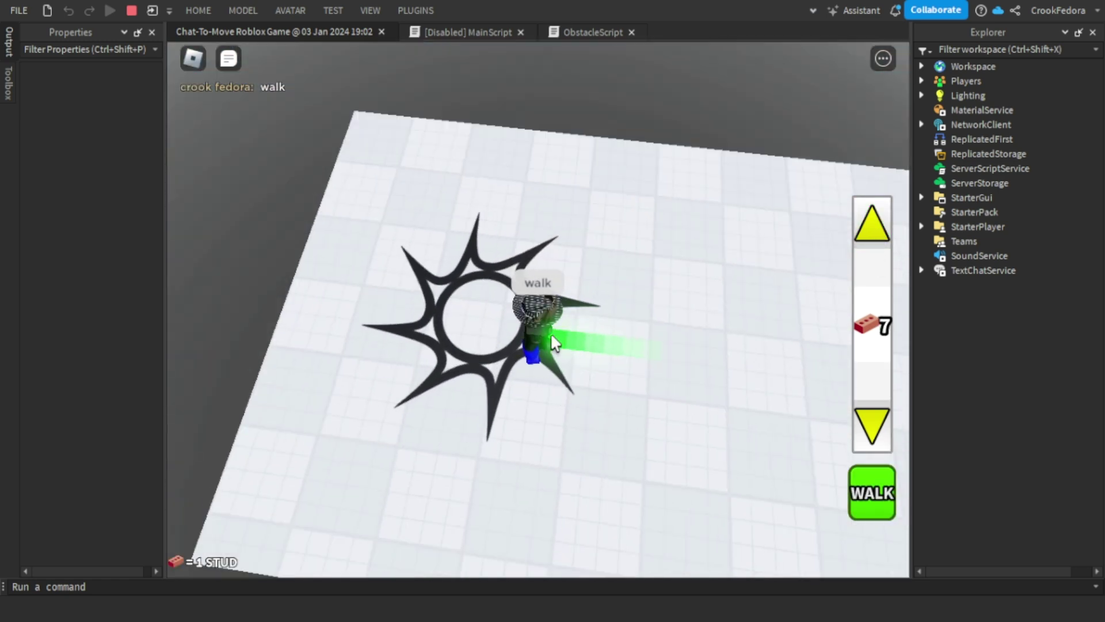
scroll(550, 344, "up", 3)
right_click_drag(550, 344, 535, 317)
right_click_drag(547, 474, 581, 479)
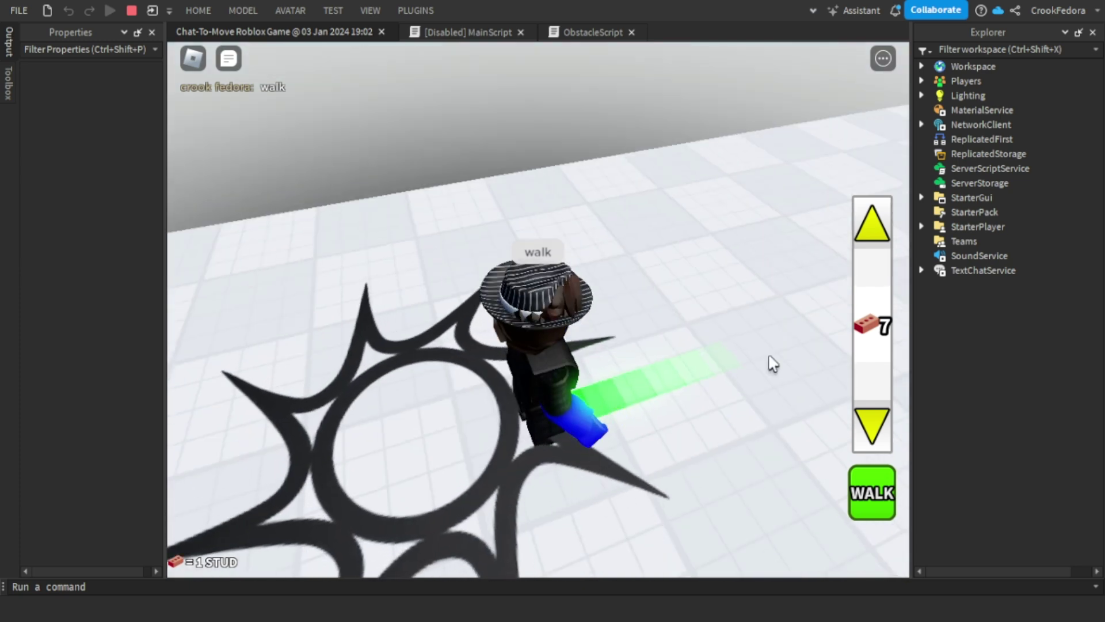
Increase the walking distance beyond 19 studs and make the character walk forward off the spawn pad.
right_click_drag(772, 363, 675, 353)
scroll(674, 352, "down", 3)
left_click(880, 226)
left_click(881, 227)
left_click(881, 227)
left_click(880, 227)
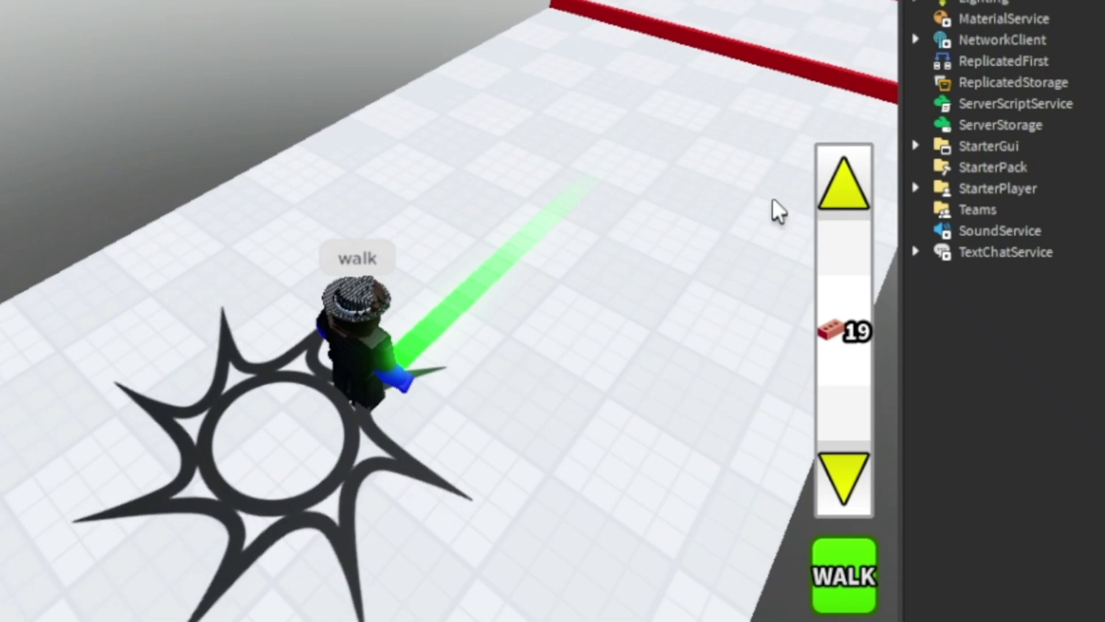
left_click(844, 183)
left_click(866, 573)
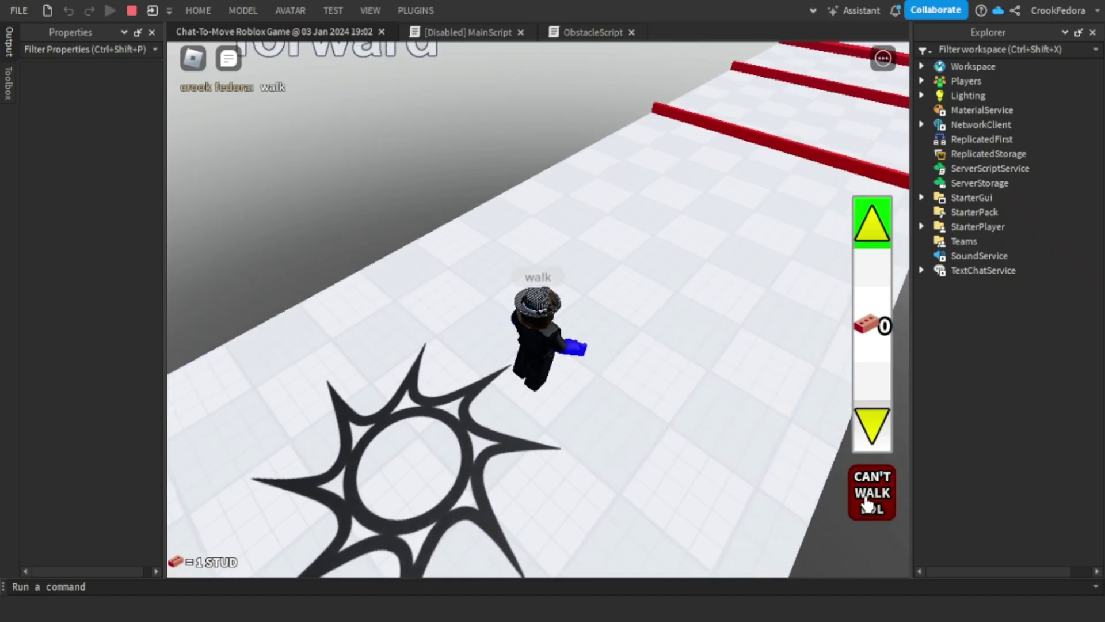
Set the walking distance to 8 studs and walk the character toward the platform's edge before the first red bar.
right_click_drag(617, 237, 587, 271)
scroll(587, 270, "down", 2)
right_click_drag(507, 289, 861, 257)
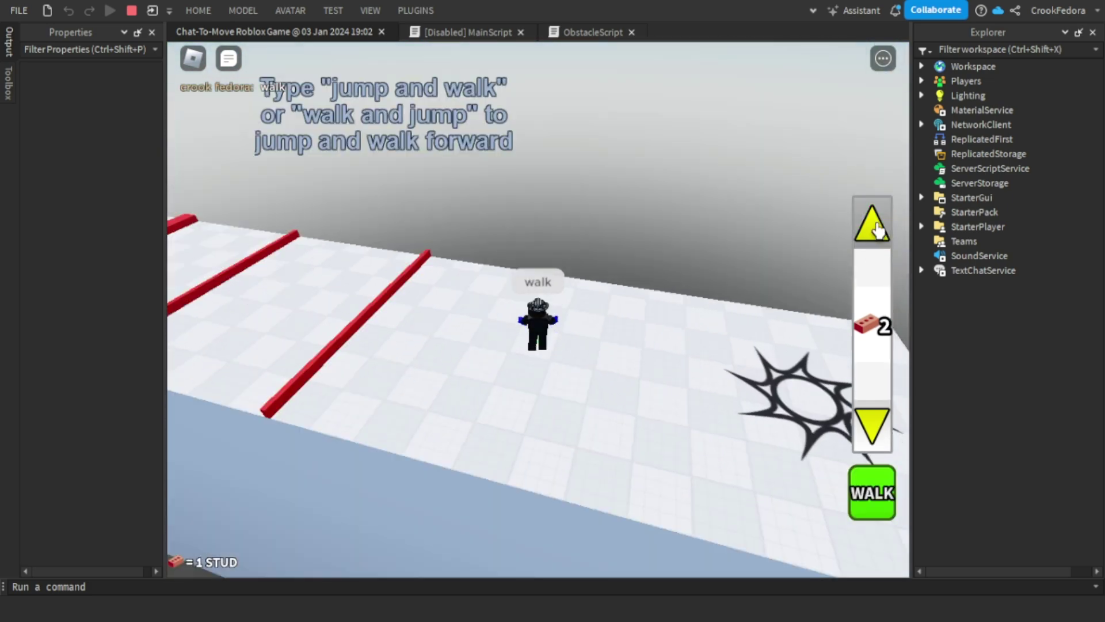
left_click(877, 230)
right_click_drag(794, 253, 689, 329)
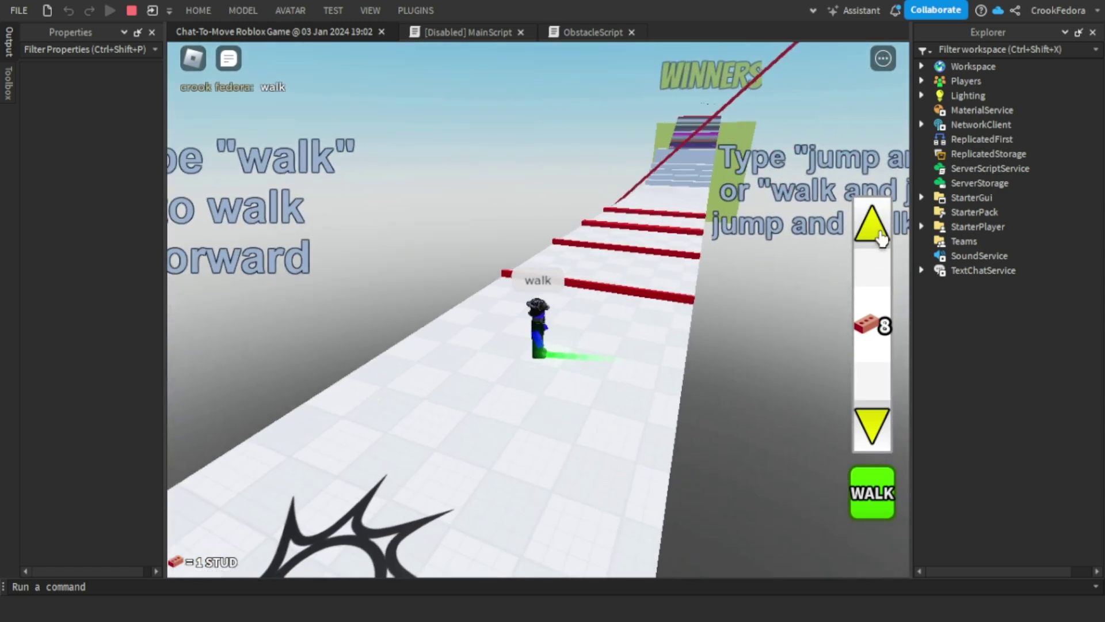
left_click(863, 490)
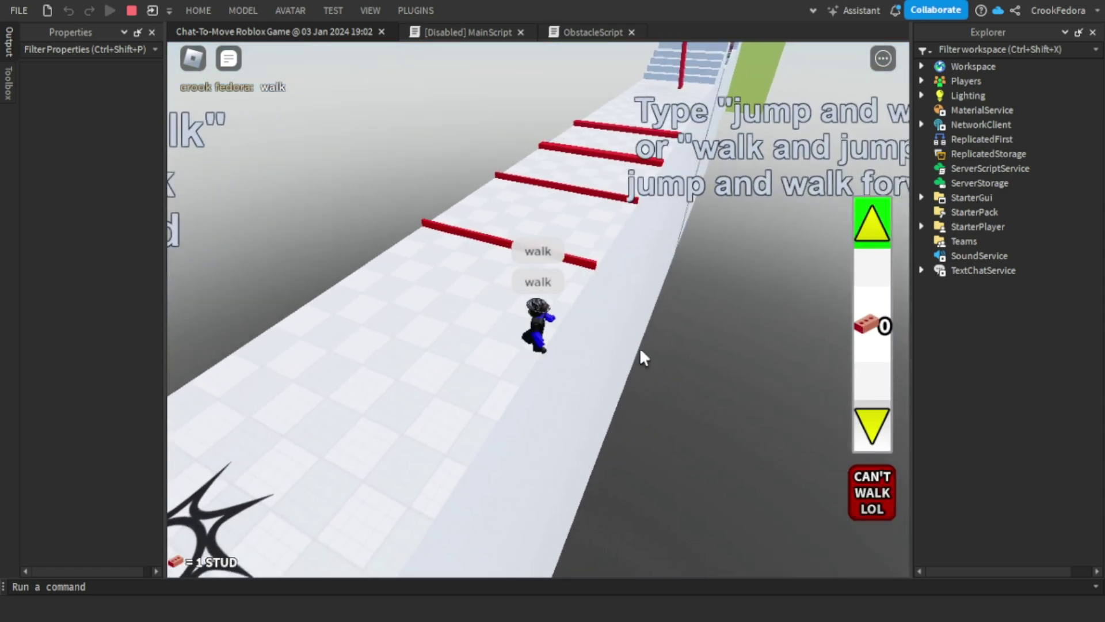
Set the walking distance to 16 studs, aim the character along the platform edge with shift lock, and walk toward the red bar.
right_click_drag(640, 347, 715, 332)
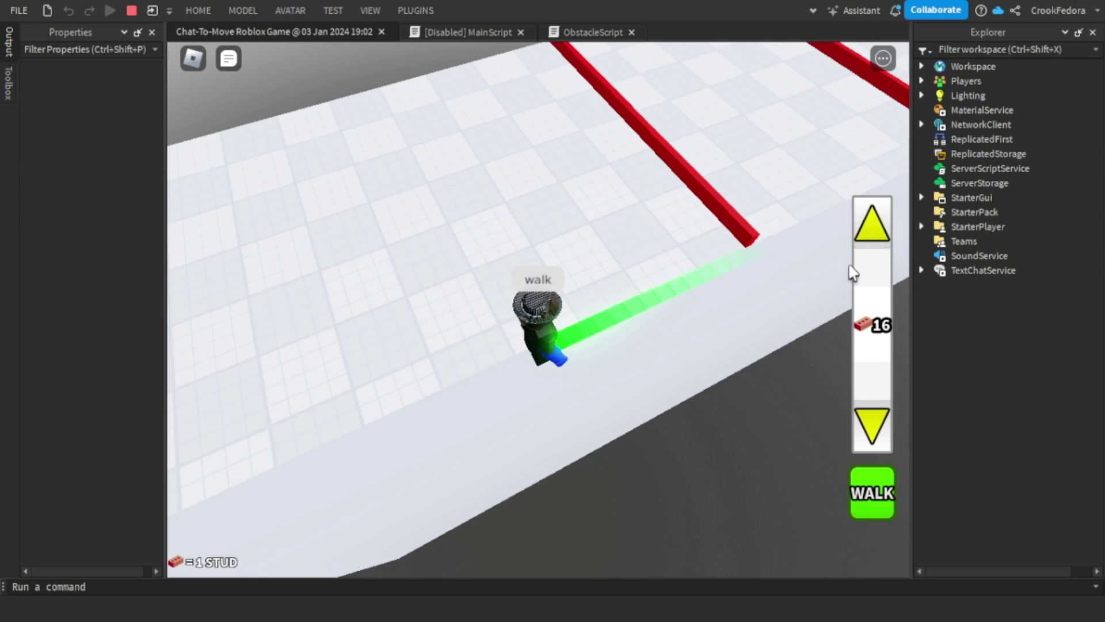
right_click_drag(711, 275, 710, 274)
key("shift")
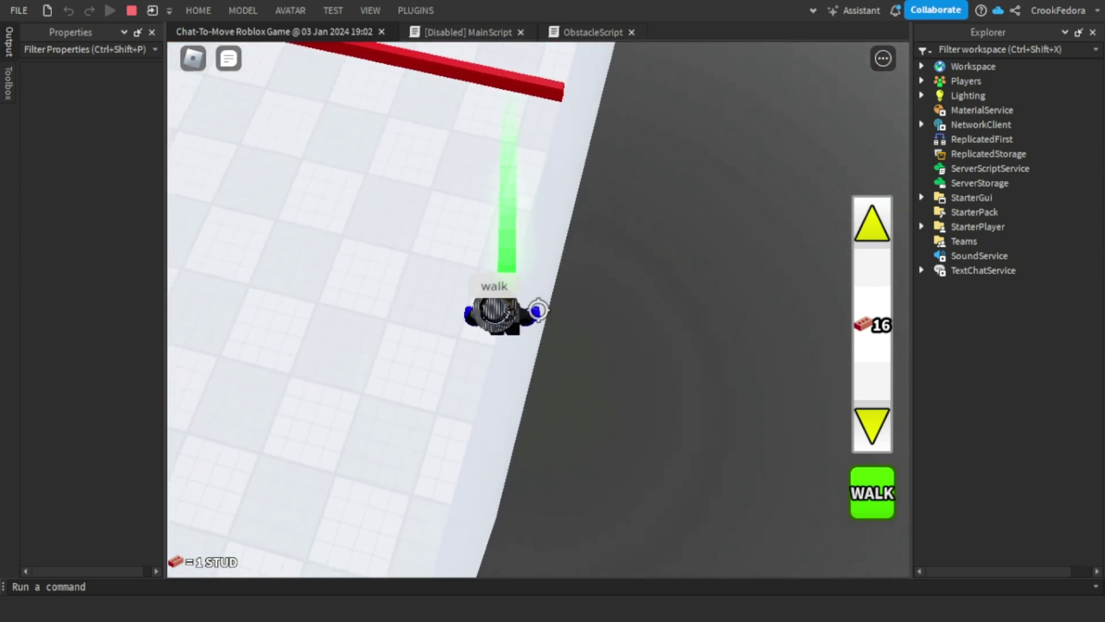
left_click(886, 506)
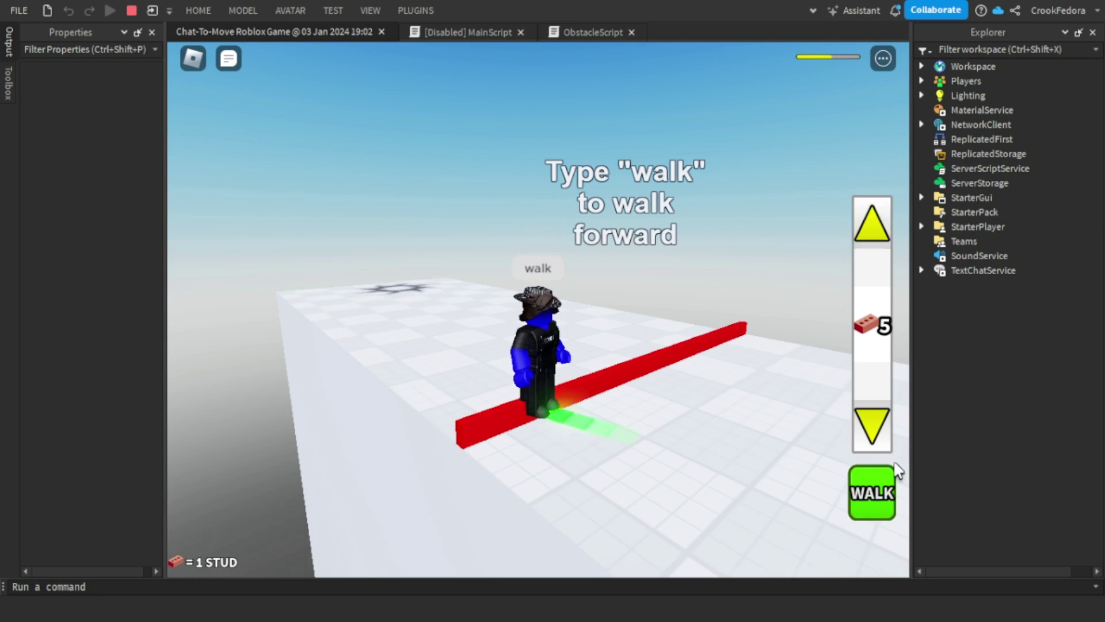
Walk the character 5 studs past the first red bar and check the obstacles ahead.
left_click(887, 472)
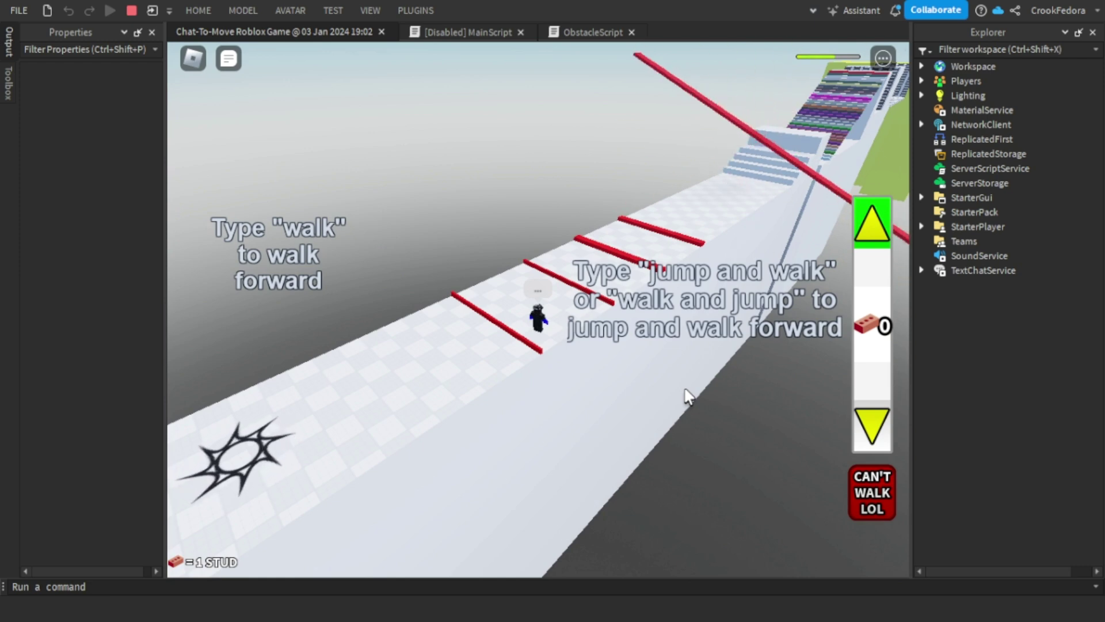
right_click_drag(626, 231, 617, 235)
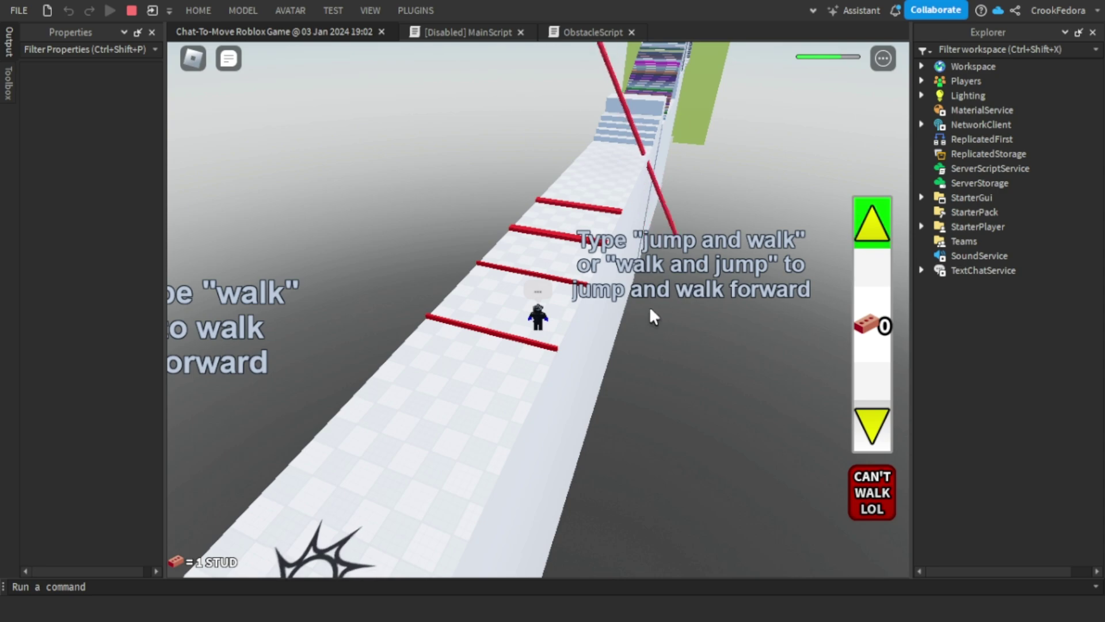
scroll(649, 308, "up", 5)
key("shift")
key("shift")
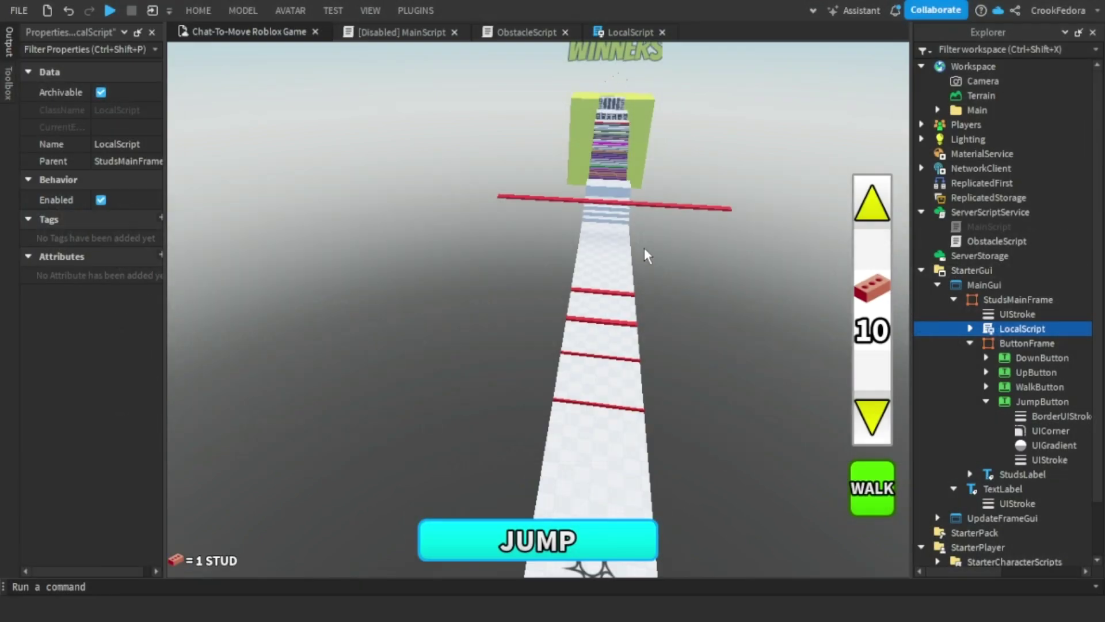
Examine the obstacle course layout behind the jump and walk controls, from the spawn point toward the winners area.
right_click_drag(644, 248, 641, 249)
scroll(515, 328, "up", 6)
right_click_drag(526, 339, 536, 327)
right_click_drag(658, 241, 649, 243)
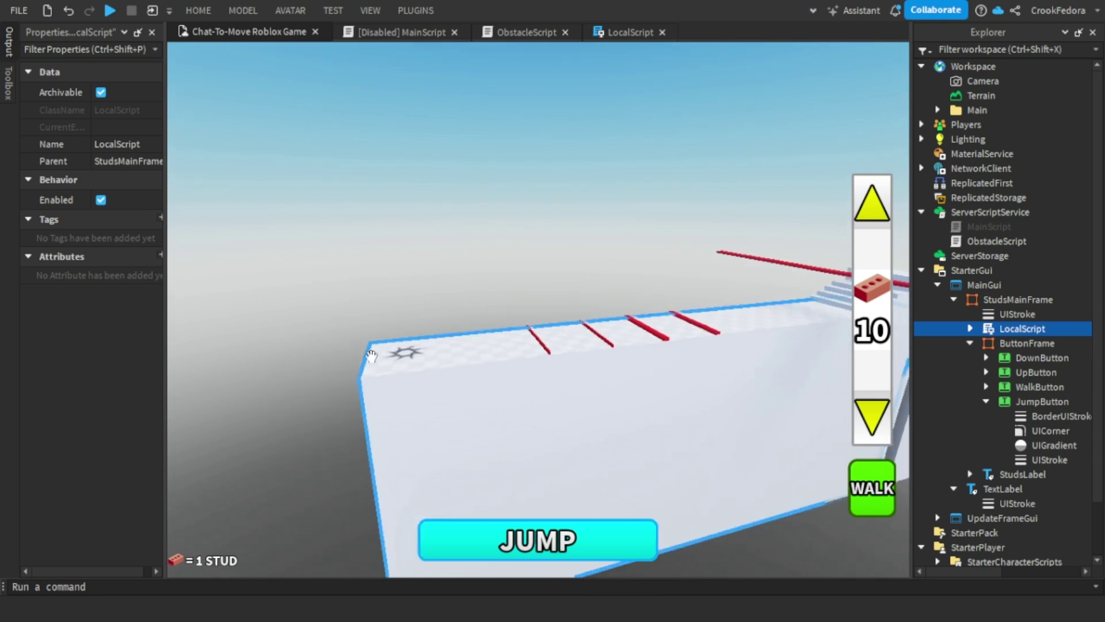
scroll(372, 355, "up", 3)
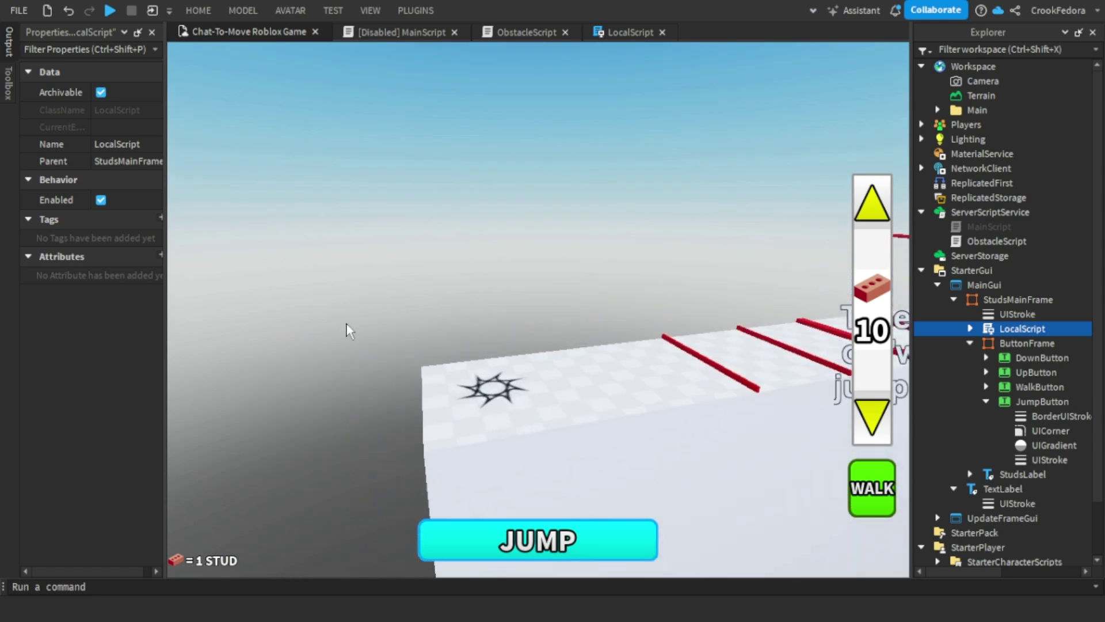
scroll(495, 276, "up", 2)
right_click_drag(495, 277, 443, 280)
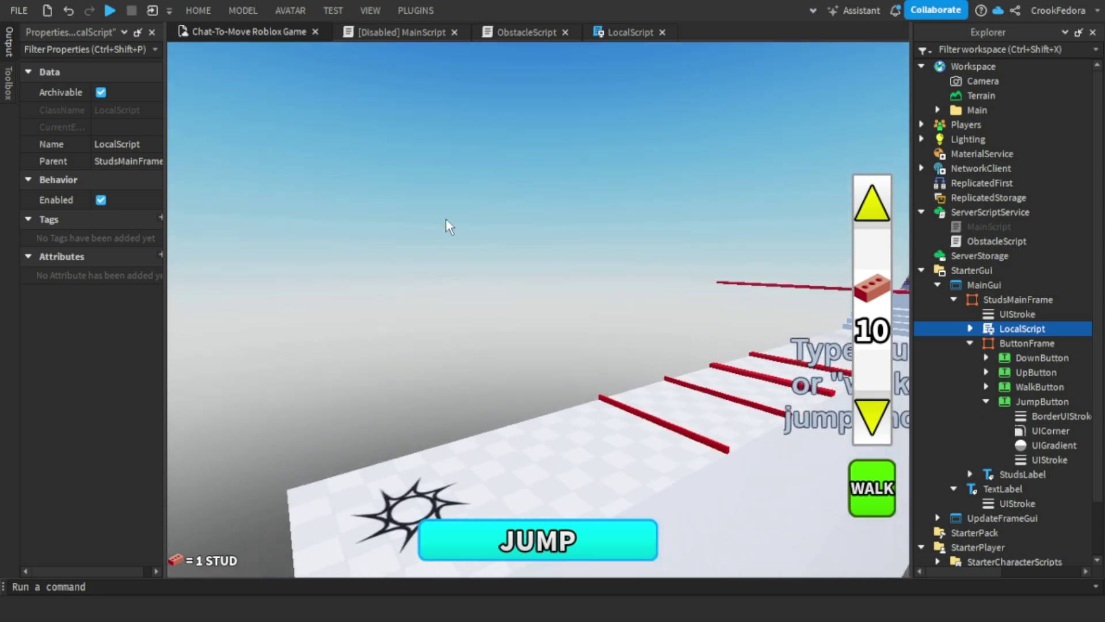
right_click_drag(769, 274, 567, 263)
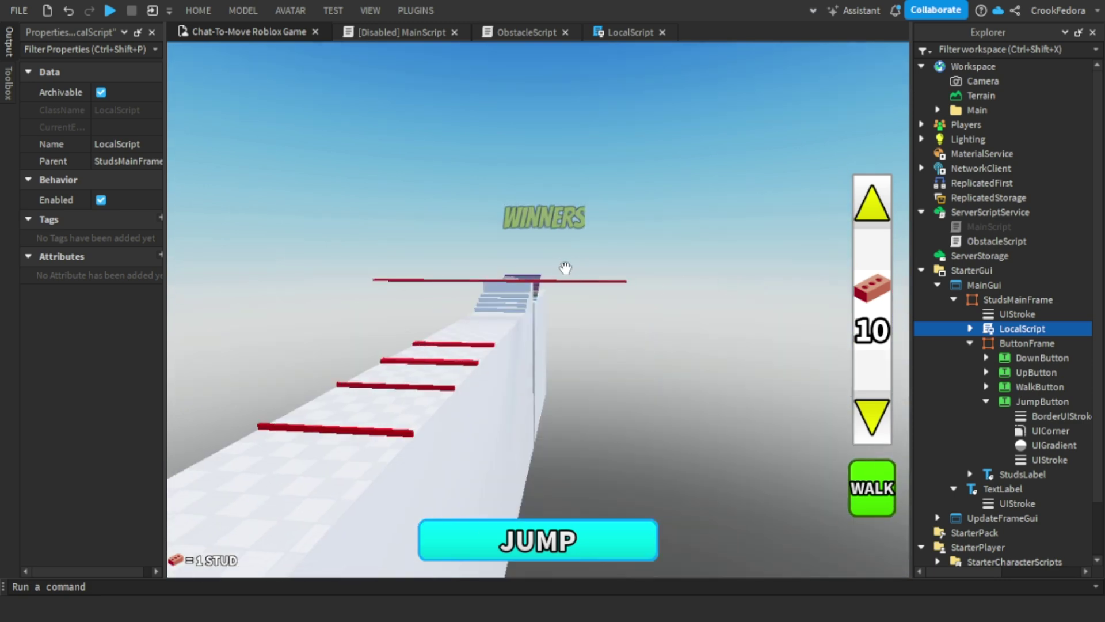
scroll(653, 270, "down", 2)
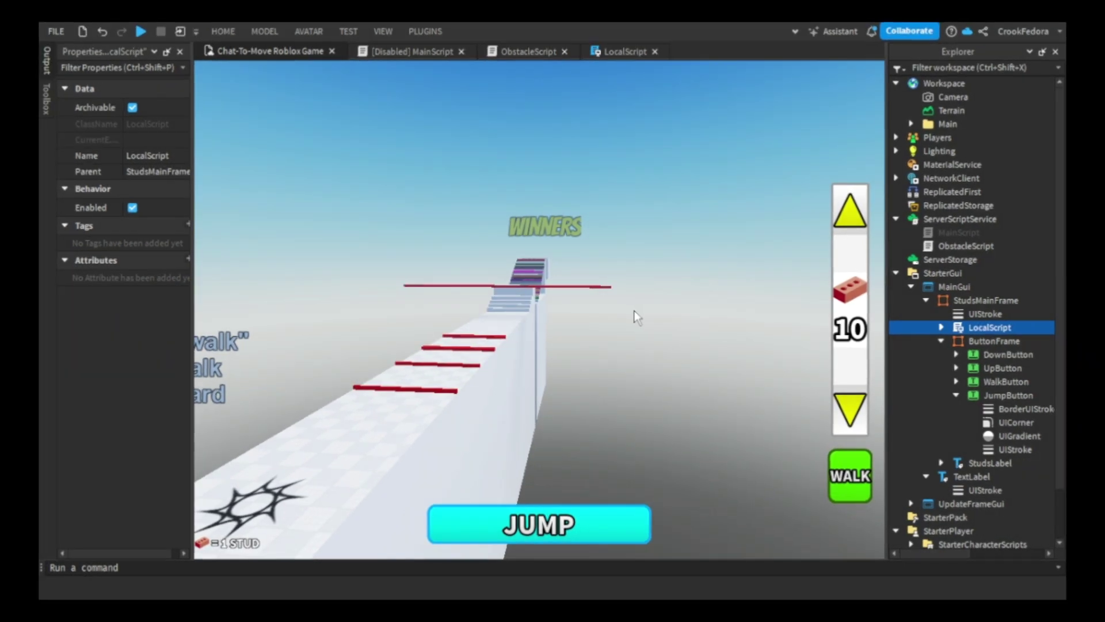
Examine the red bar obstacles up close, looking along the course and back toward the spawn point.
key("s")
right_click_drag(634, 310, 634, 315)
key("w")
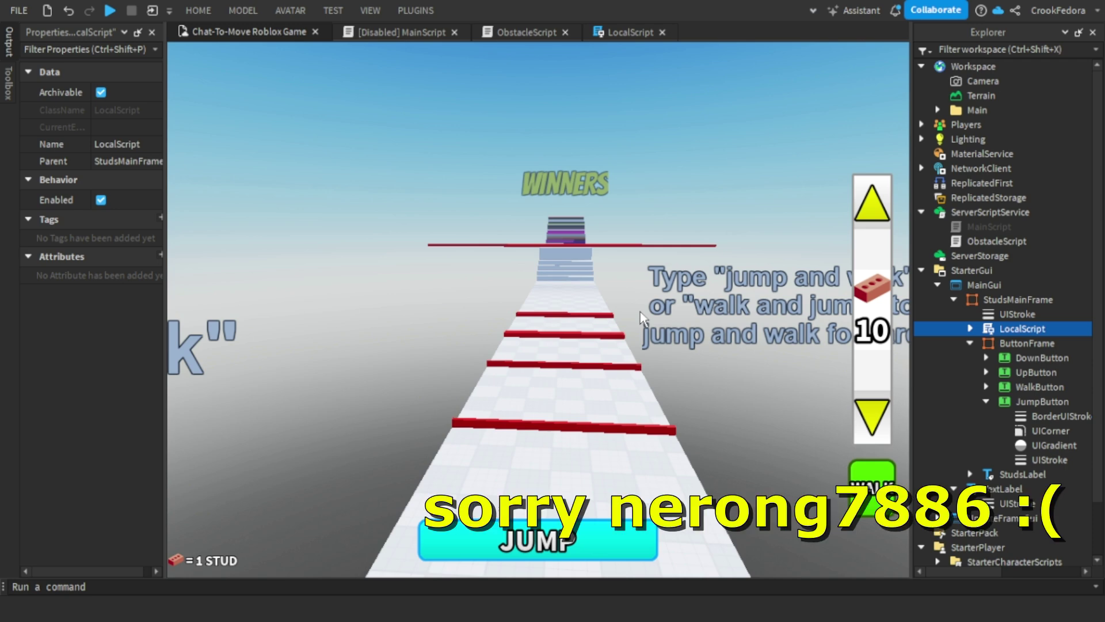
key("w")
right_click_drag(641, 328, 612, 286)
scroll(611, 285, "down", 10)
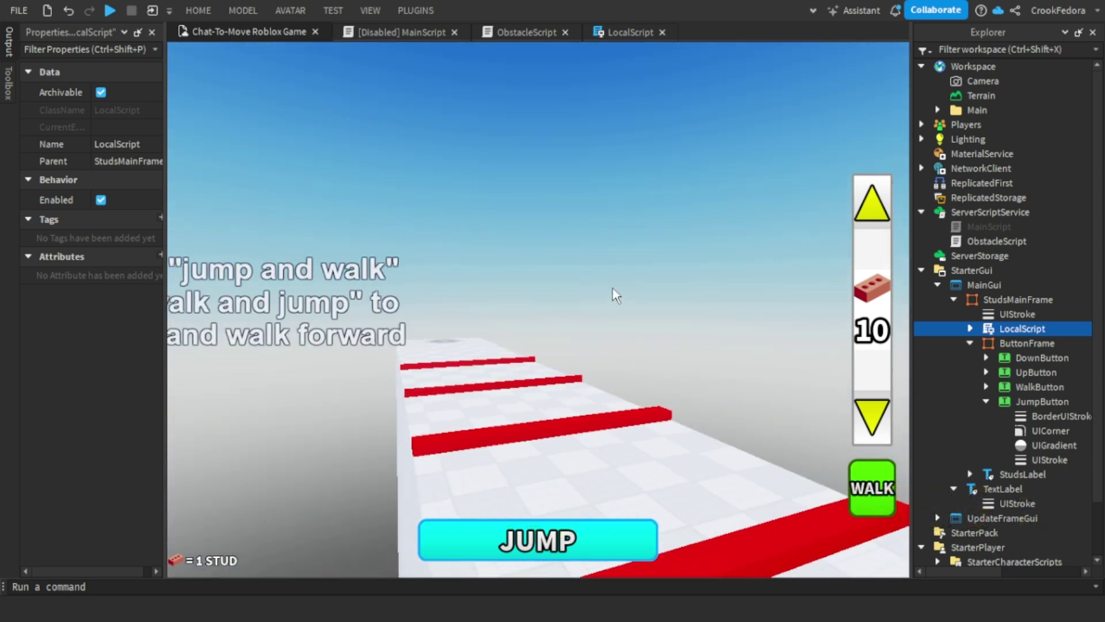
scroll(613, 286, "down", 5)
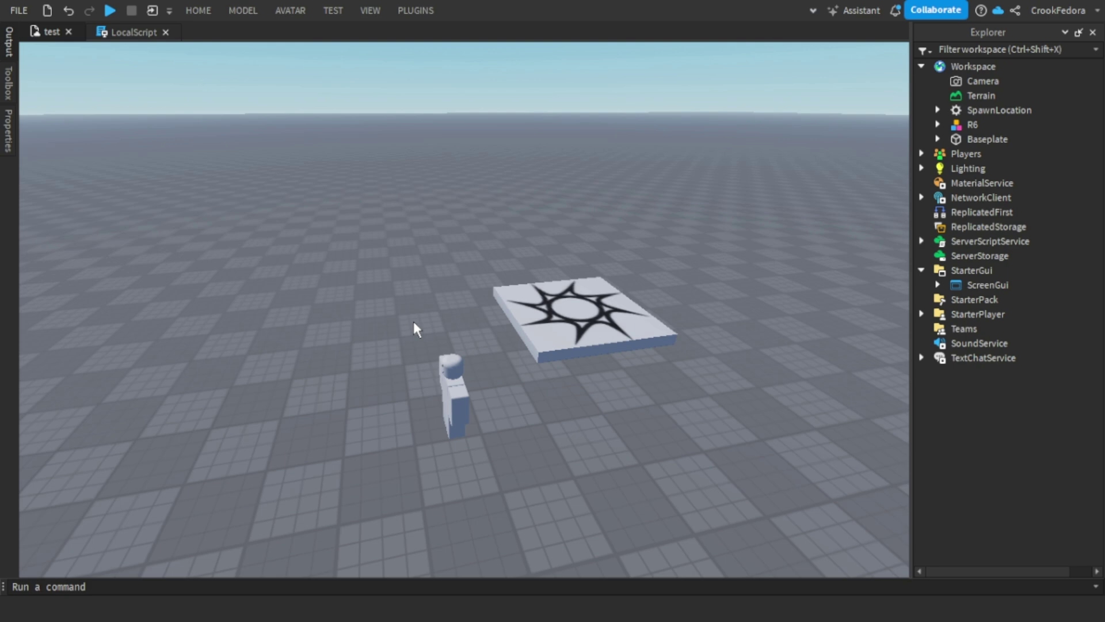
In the test place, keep the Properties window docked open beside the viewport and widen it.
right_click_drag(462, 311, 465, 301)
key("d")
key("d")
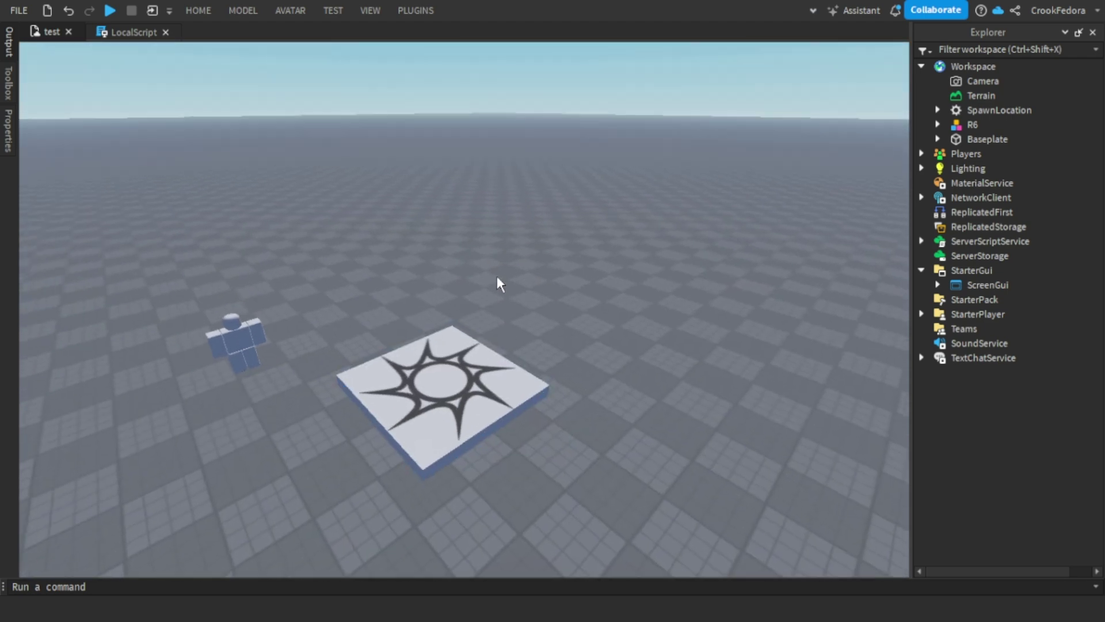
right_click_drag(568, 197, 568, 197)
mouse_move(5, 146)
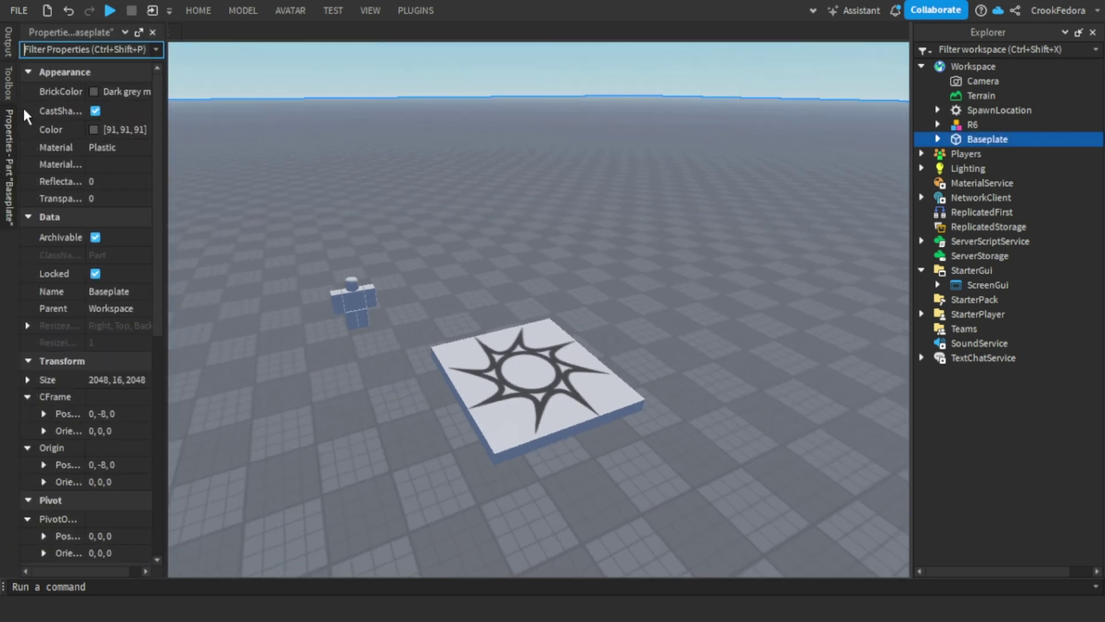
left_click(139, 33)
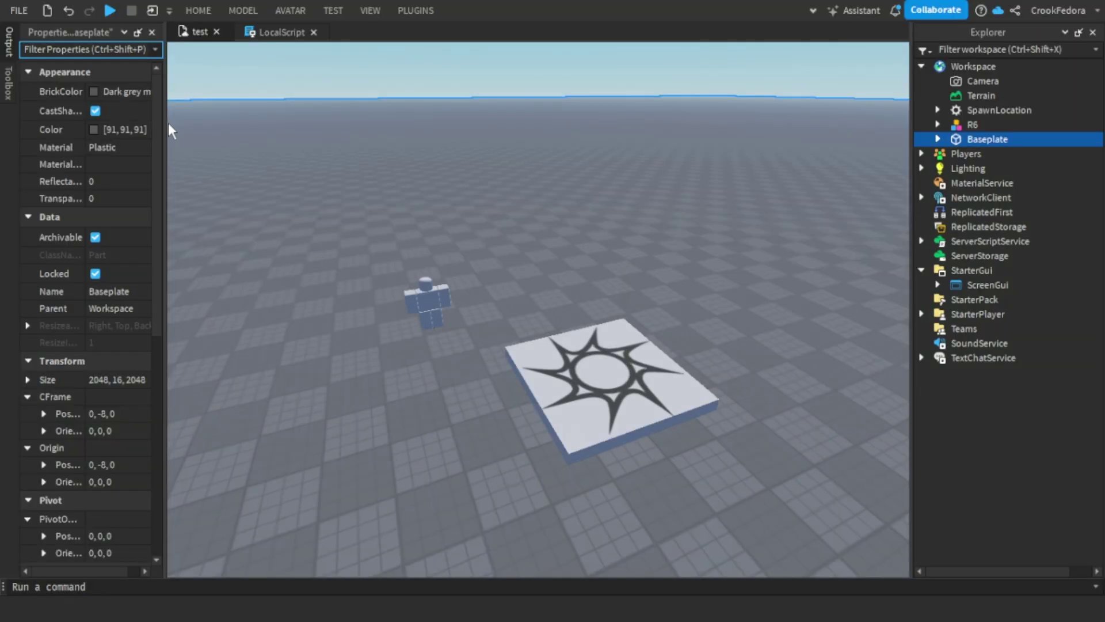
left_click_drag(165, 122, 288, 141)
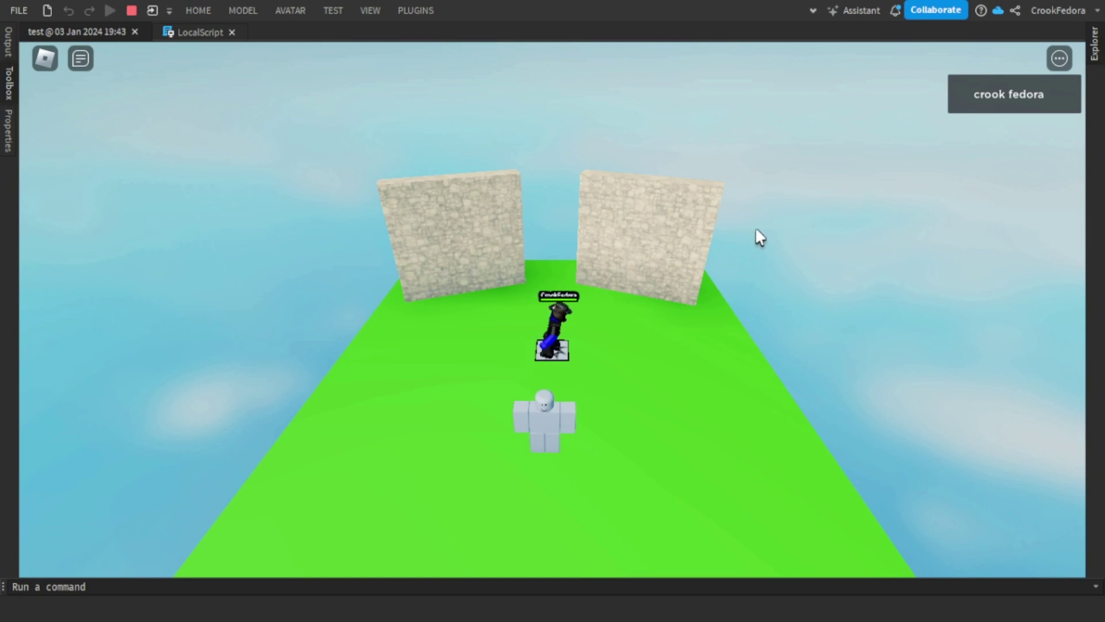
Move the character off the spawn pad toward the two stone walls in the running test place.
right_click_drag(756, 230, 756, 229)
scroll(756, 229, "up", 2)
key("w")
right_click_drag(547, 165, 547, 165)
right_click_drag(804, 238, 803, 237)
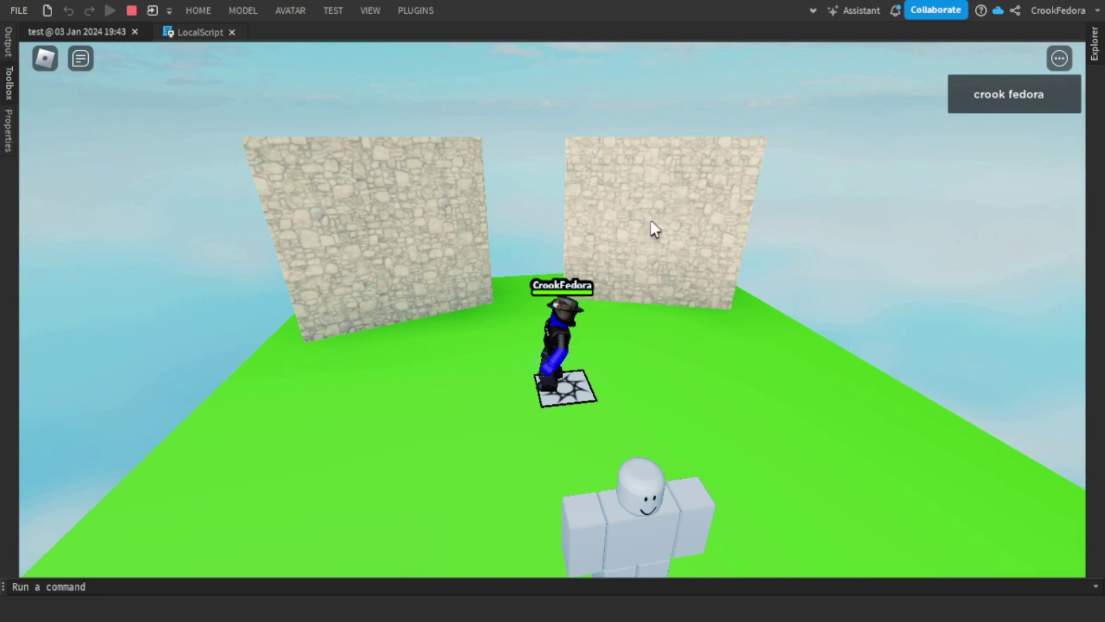
key("w")
key("a")
key("w")
key("d")
key("a")
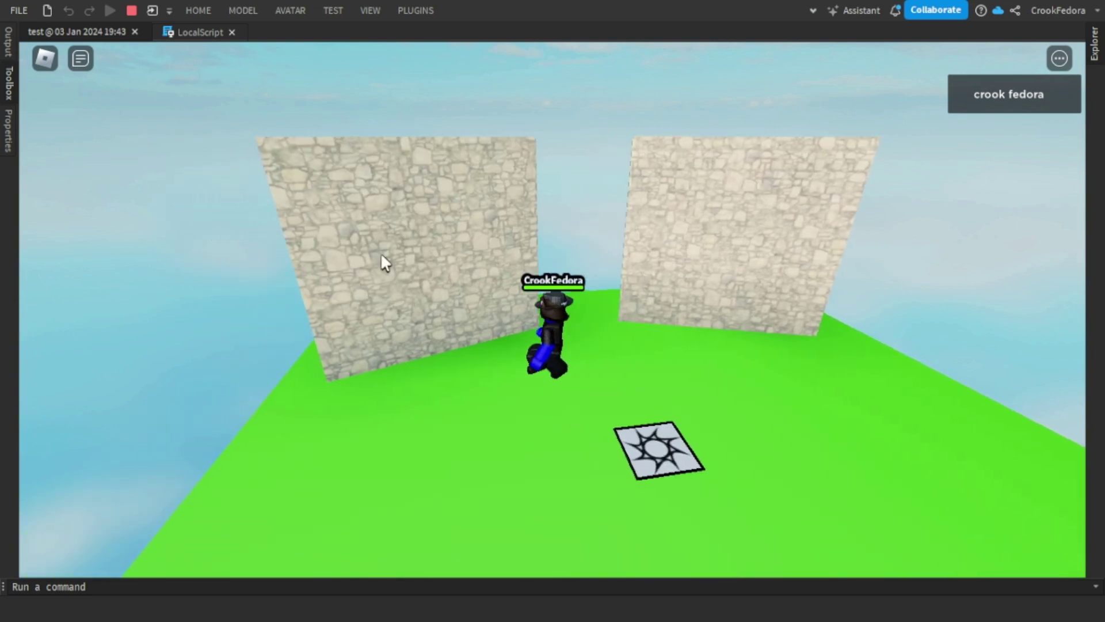
Move the character around near the gap between the two stone walls.
scroll(588, 164, "up", 1)
key("w")
key("d")
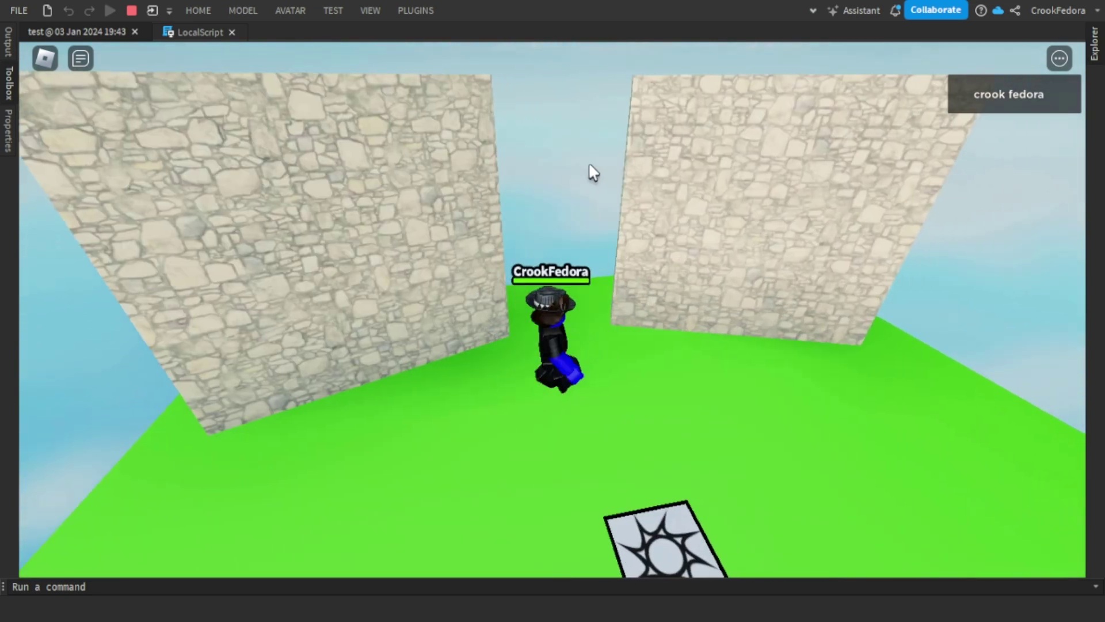
key("w")
key("s")
right_click_drag(617, 143, 367, 167)
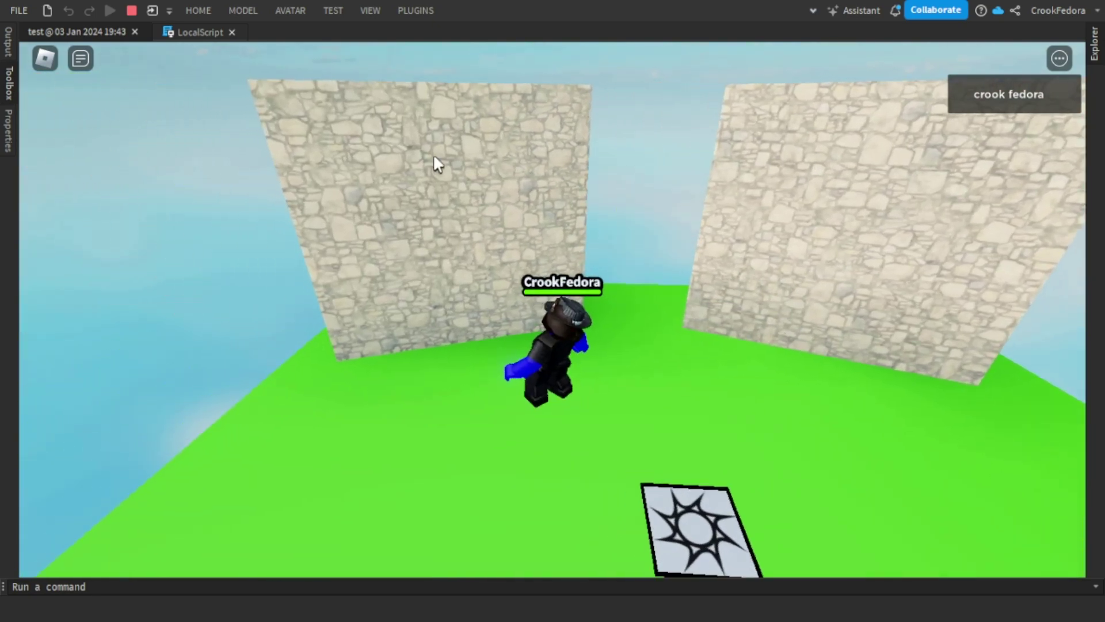
View the character from above and move it past the spawn pad toward the grey dummy.
right_click_drag(530, 141, 587, 353)
key("d")
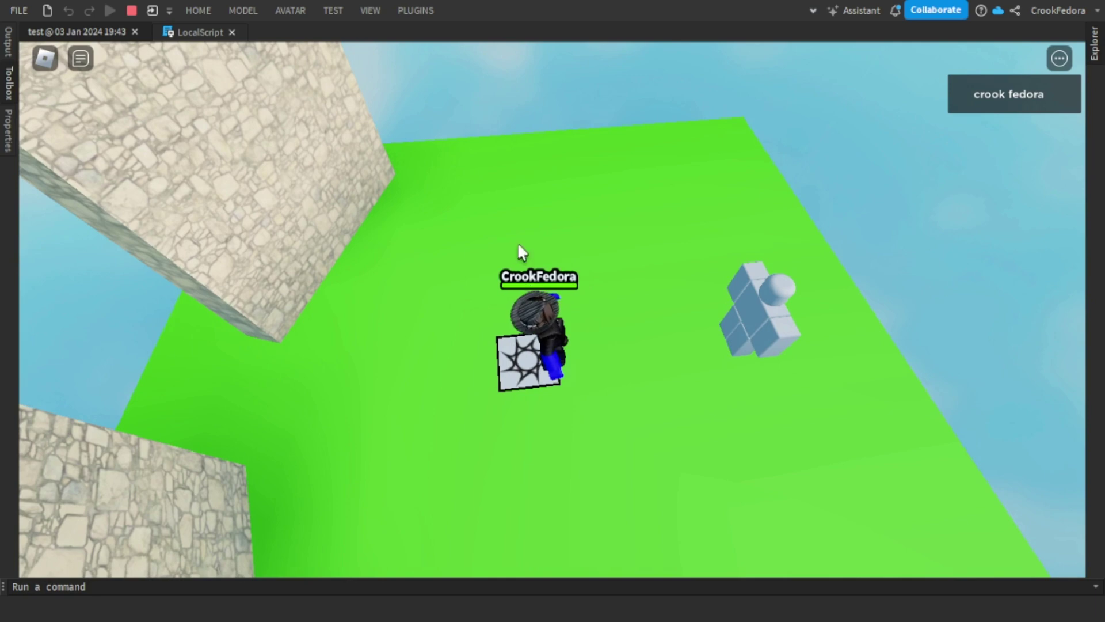
key("d")
scroll(611, 216, "up", 1)
key("w")
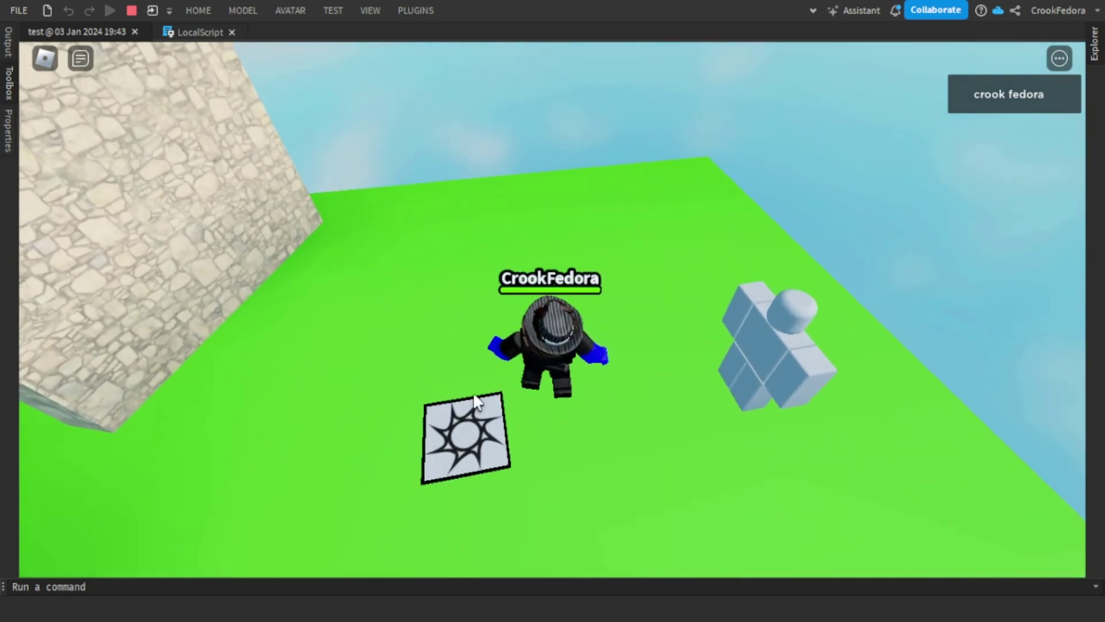
Walk the character away from the spawn pad toward the edge and inspect the whole floating island from a distance.
key("s")
scroll(556, 178, "down", 8)
right_click_drag(556, 177, 556, 178)
right_click_drag(731, 390, 662, 477)
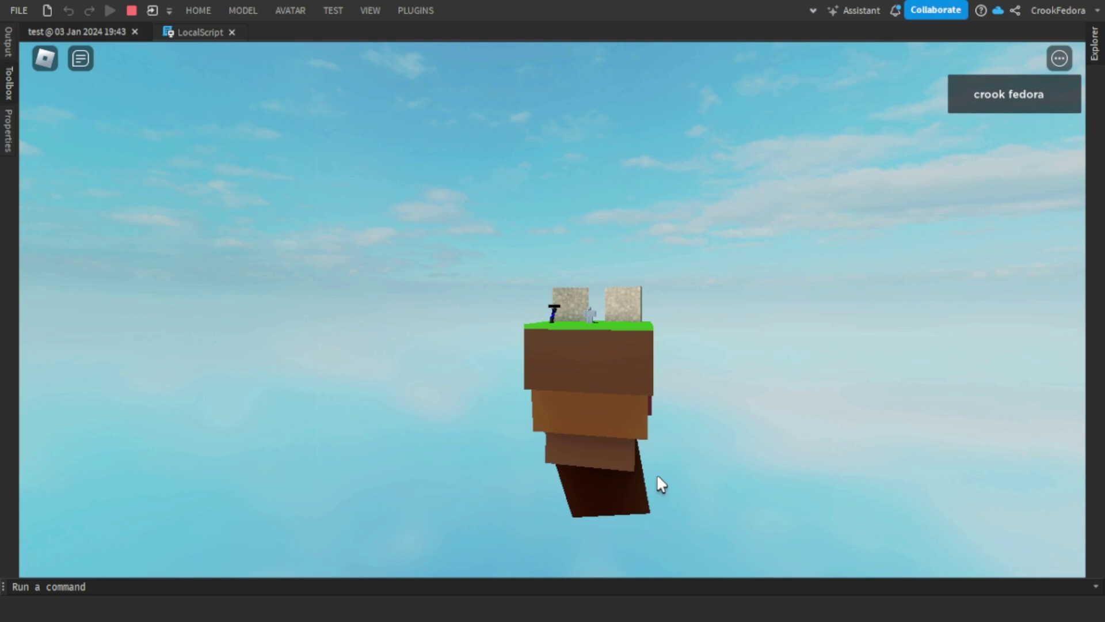
right_click_drag(681, 441, 682, 444)
scroll(682, 444, "up", 5)
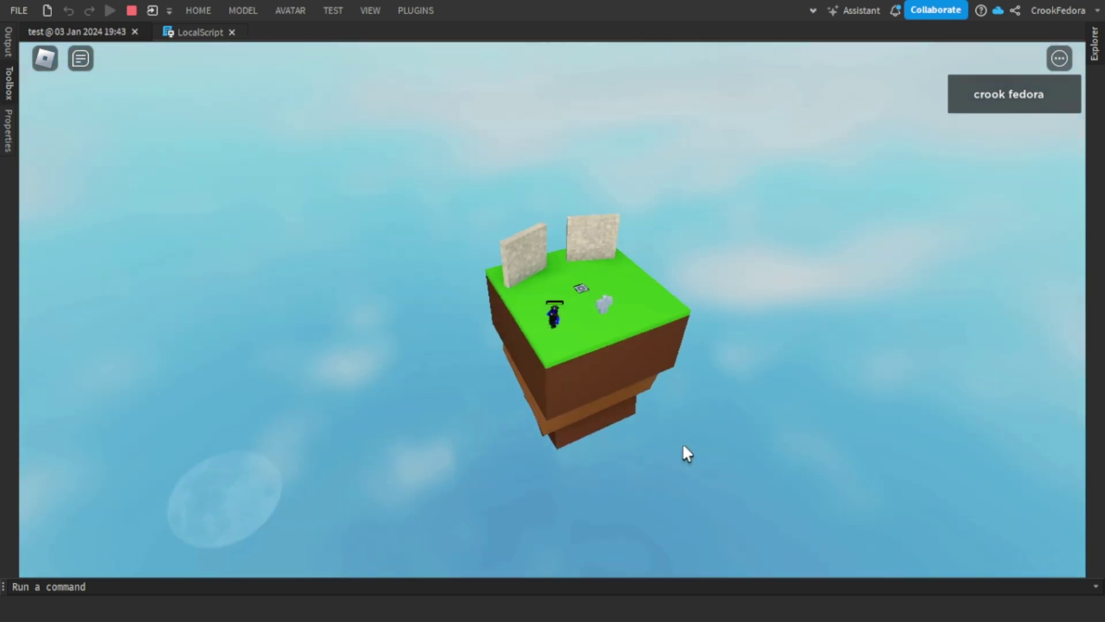
scroll(600, 340, "down", 4)
right_click_drag(524, 260, 524, 260)
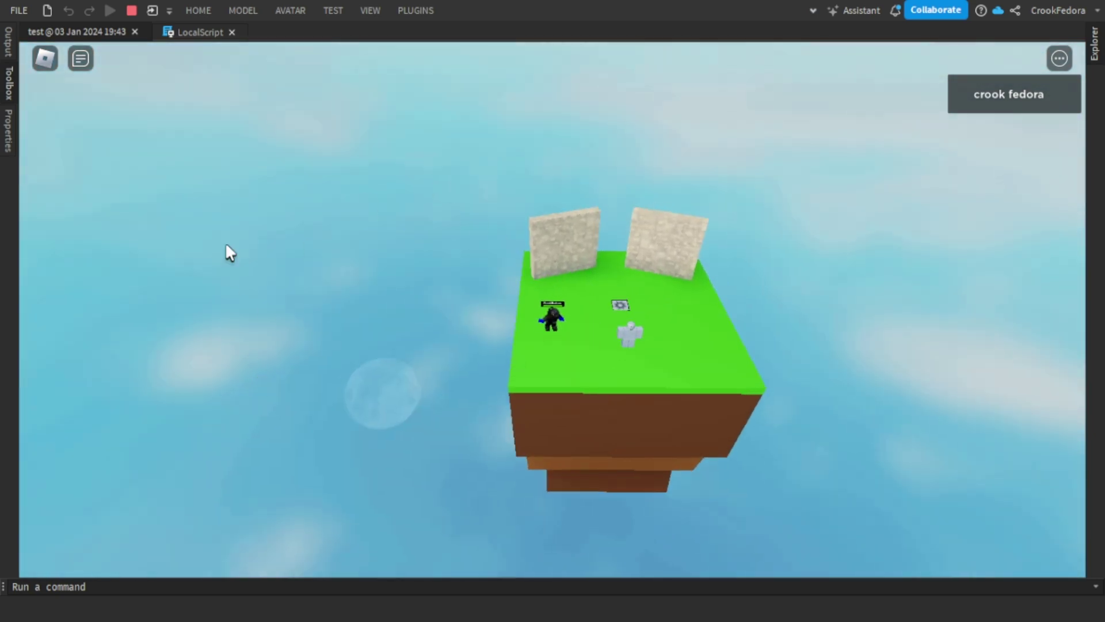
Move the character back beside the spawn pad and view the two stone walls and grey dummy from several sides.
right_click_drag(258, 298, 258, 298)
key("d")
key("d")
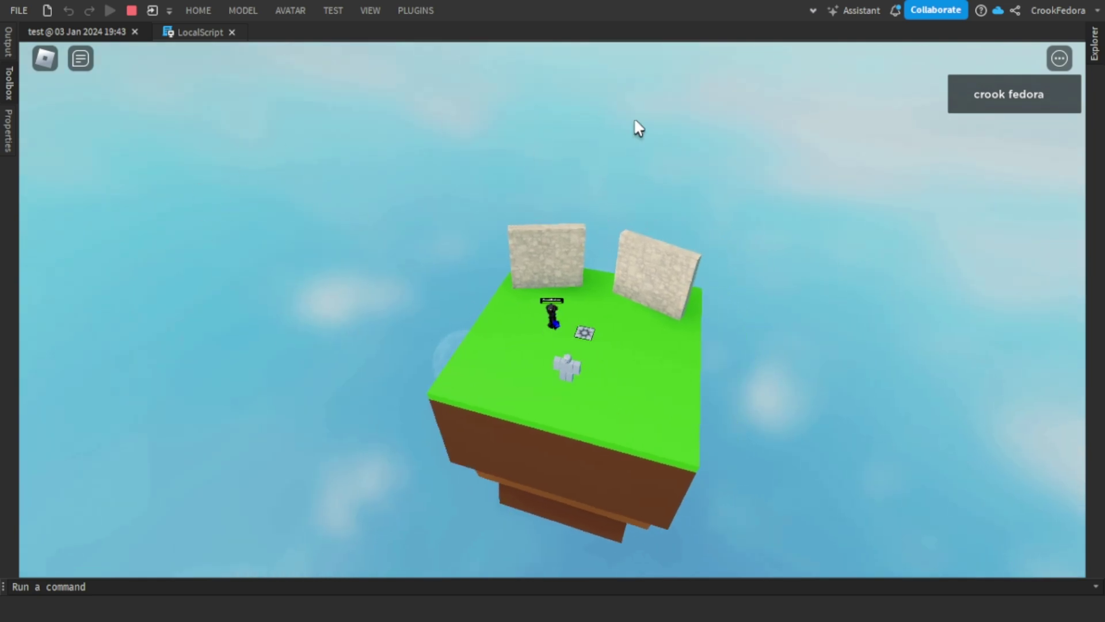
right_click_drag(880, 280, 889, 280)
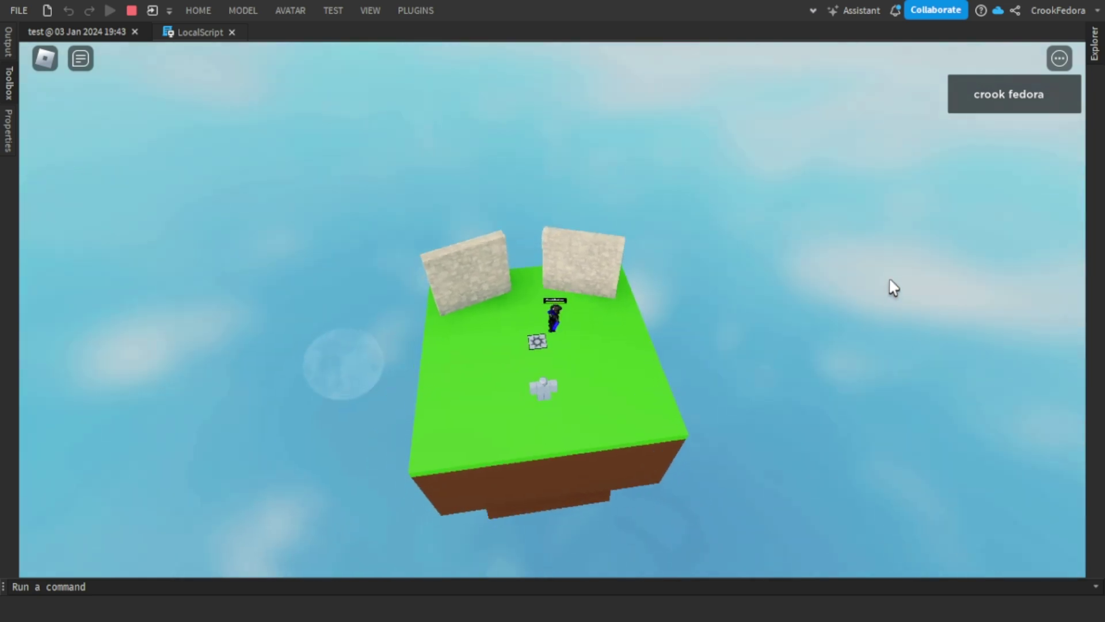
scroll(841, 321, "up", 3)
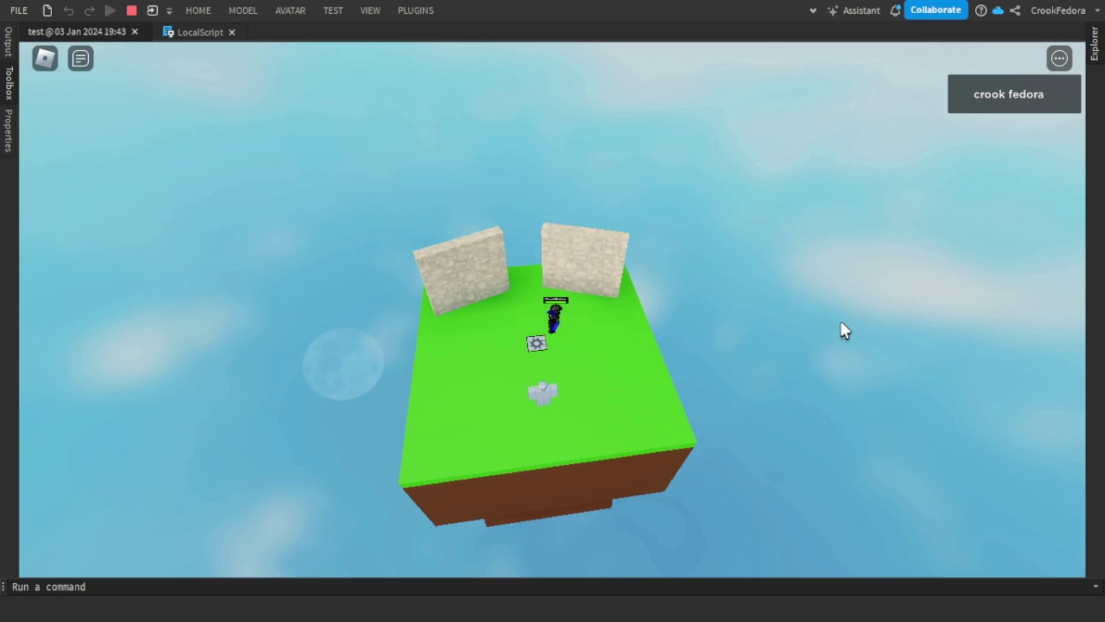
right_click_drag(795, 342, 795, 343)
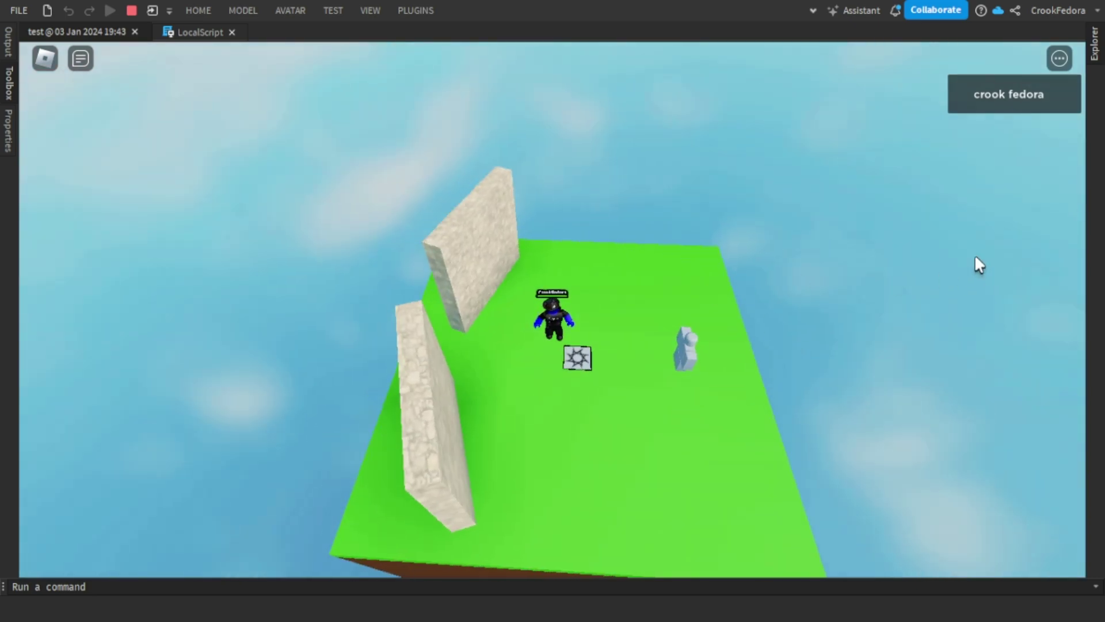
scroll(975, 258, "down", 3)
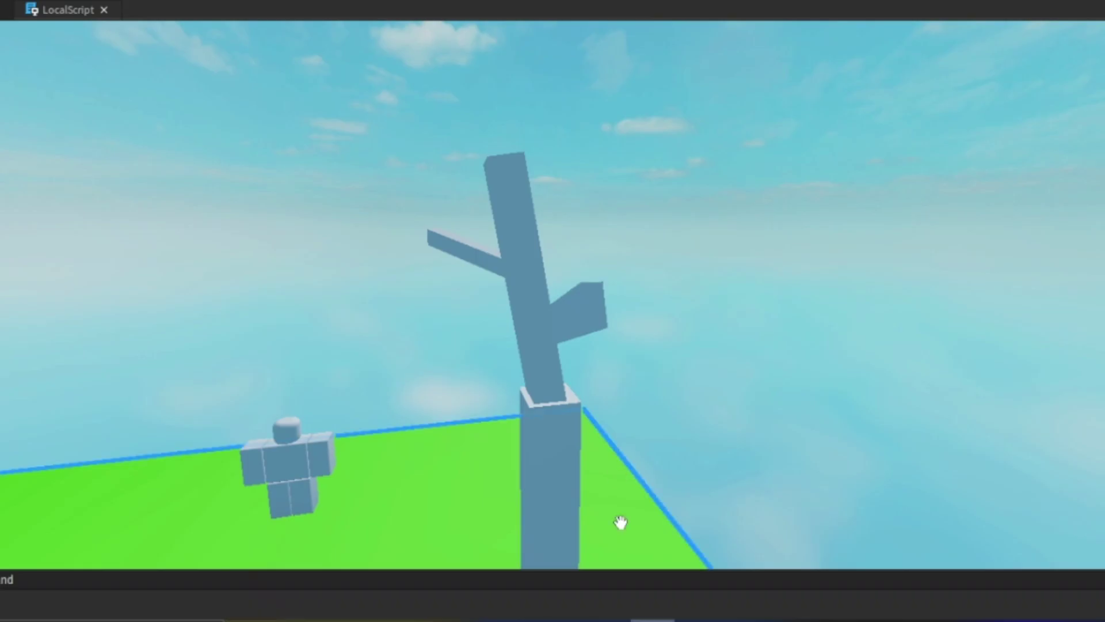
Insert a block part between the two stone walls and colour it green for the tree's foliage.
right_click_drag(585, 214, 182, 28)
key("w")
key("d")
left_click(322, 2)
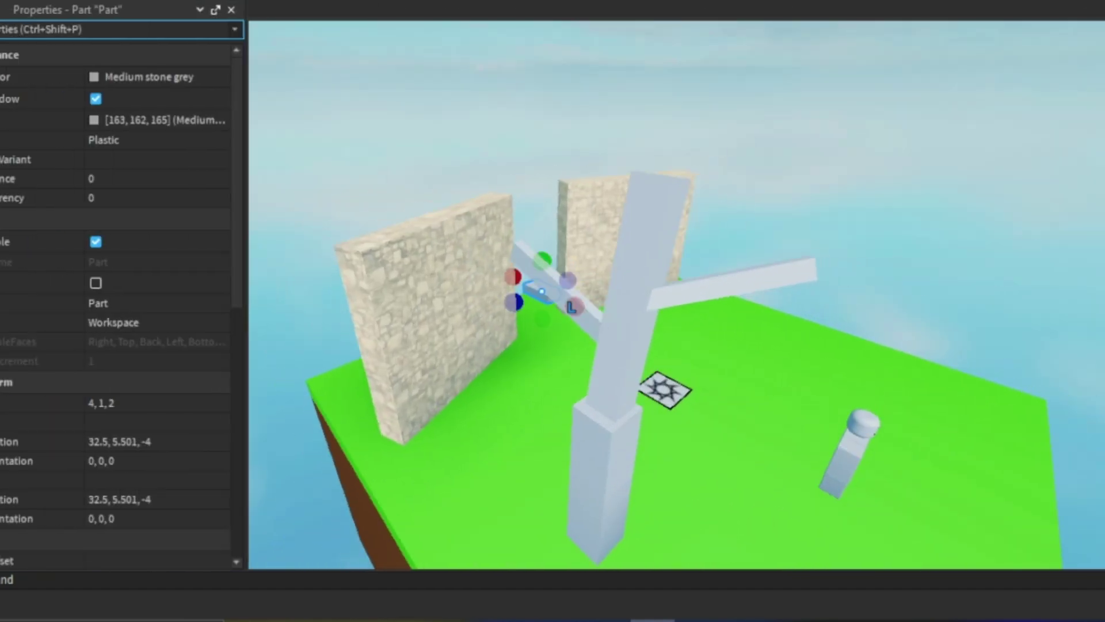
left_click(130, 72)
left_click(23, 164)
scroll(456, 180, "up", 2)
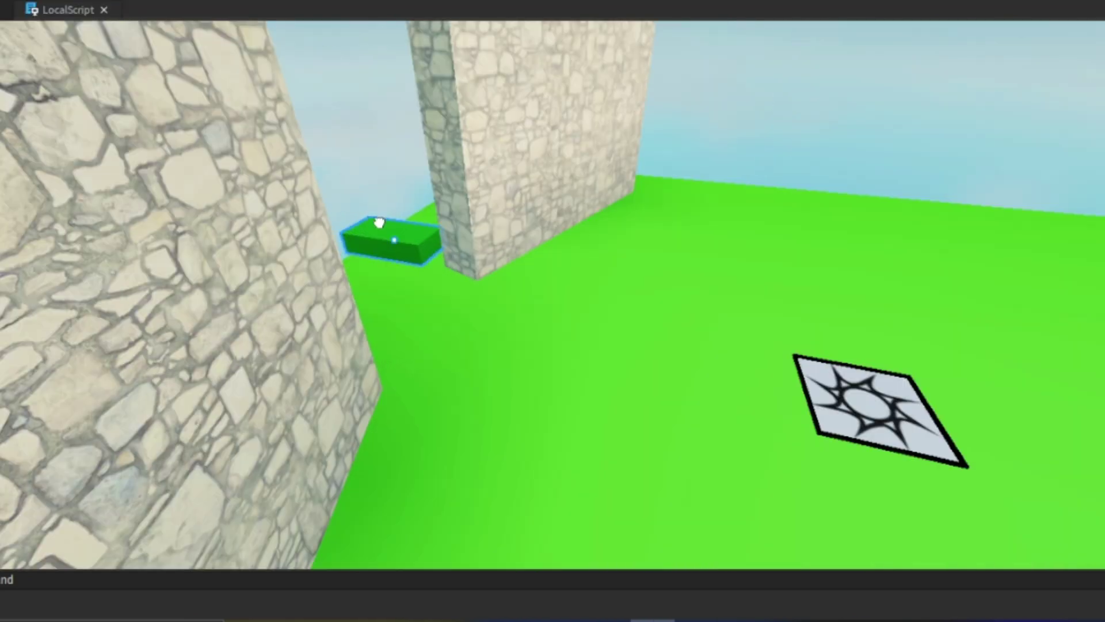
Raise the green block and position it on the end of the tree branch nearest the stone wall.
mouse_move(460, 438)
right_mouse_down()
mouse_move(449, 443)
mouse_move(464, 447)
right_mouse_up()
scroll(463, 446, "up", 2)
left_click_drag(499, 461, 489, 454)
right_click_drag(489, 454, 624, 326)
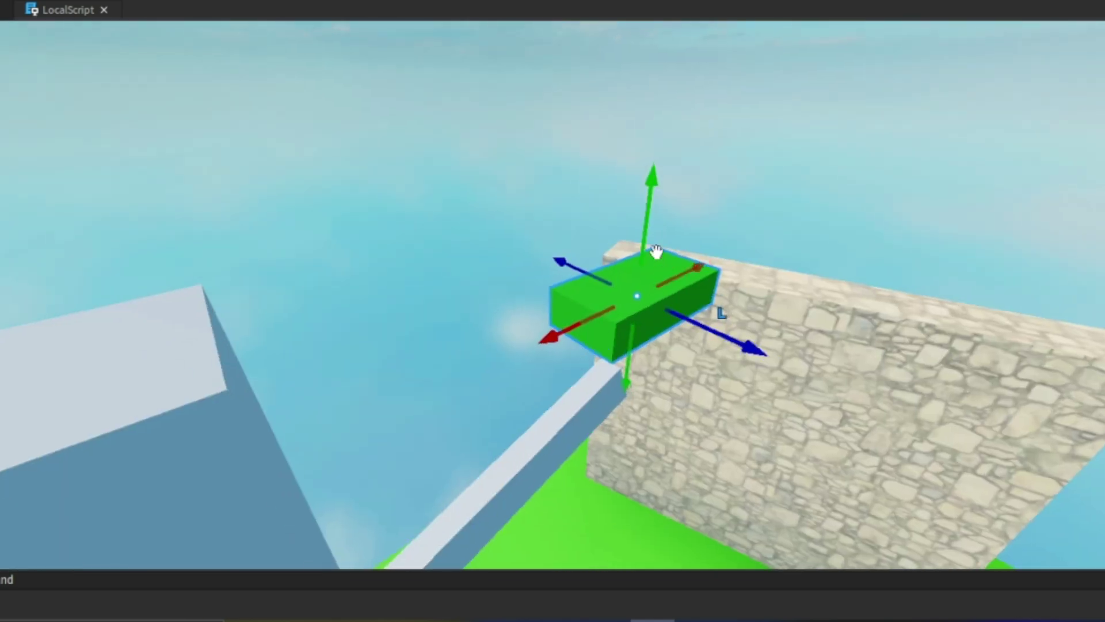
left_click_drag(644, 229, 643, 265)
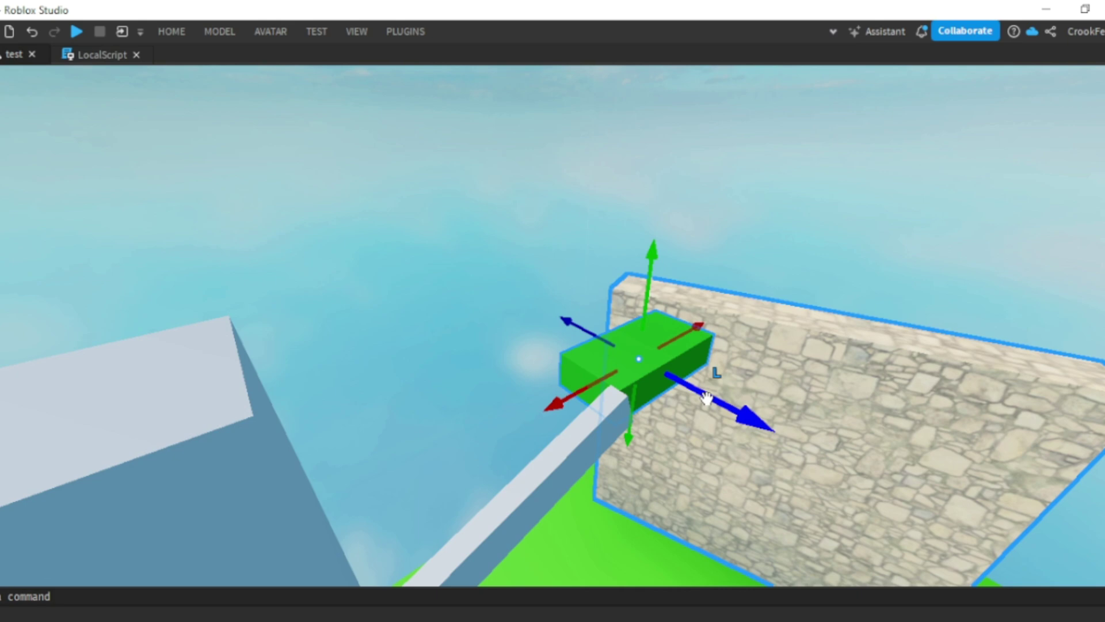
mouse_move(646, 300)
left_mouse_down()
mouse_move(648, 282)
mouse_move(640, 306)
left_mouse_up()
left_click_drag(703, 372, 718, 386)
left_click_drag(598, 377, 558, 404)
left_click_drag(615, 308, 617, 288)
right_click_drag(617, 287, 618, 289)
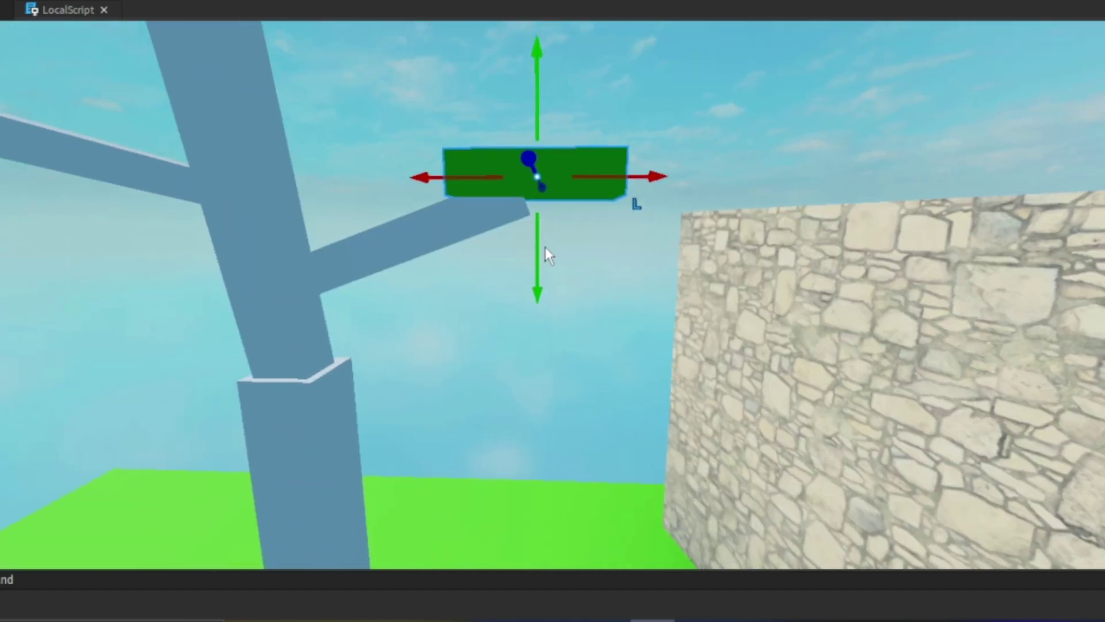
Cross the branch's leaf block with a second, rotated green block and resize it.
right_click_drag(566, 225, 471, 278)
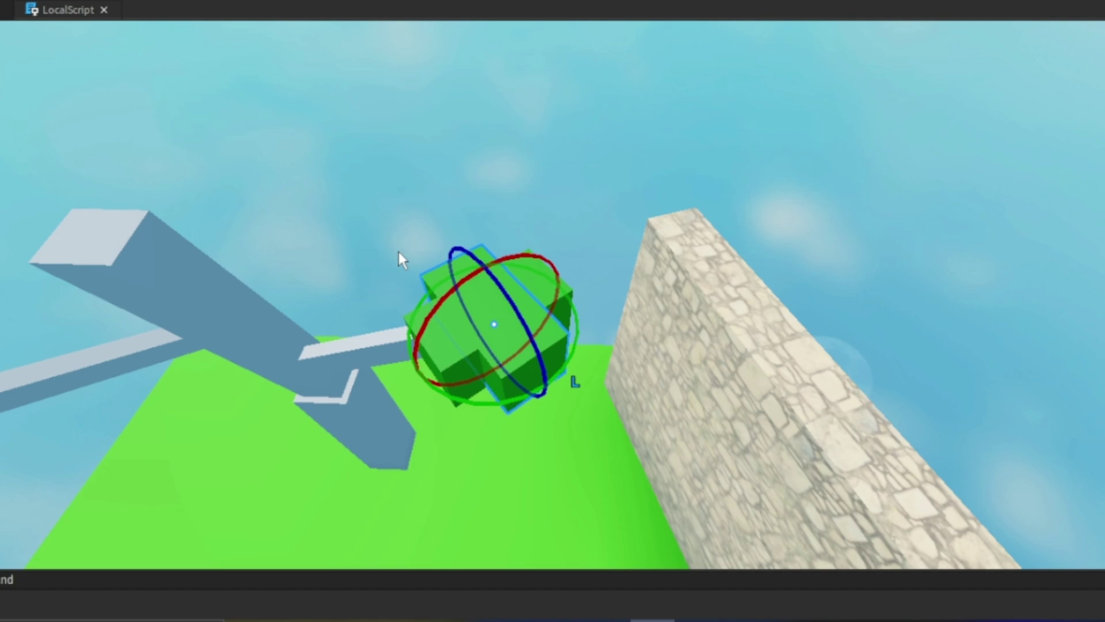
key("ctrl+2")
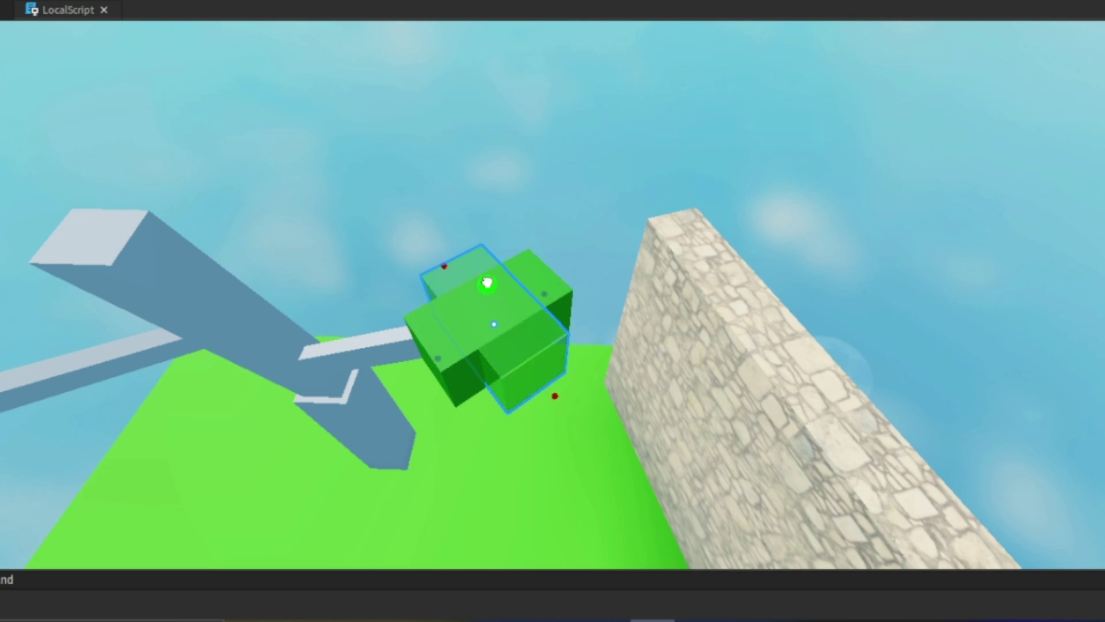
right_click_drag(486, 276, 482, 224)
left_click_drag(481, 225, 670, 368)
Duplicate the green leaf cluster and place copies on the other branch and the top of the trunk.
key("ctrl+d")
left_click_drag(863, 322, 417, 346)
key("ctrl+2")
scroll(641, 240, "down", 5)
left_click(641, 240)
right_click_drag(415, 297, 425, 244)
scroll(425, 244, "up", 5)
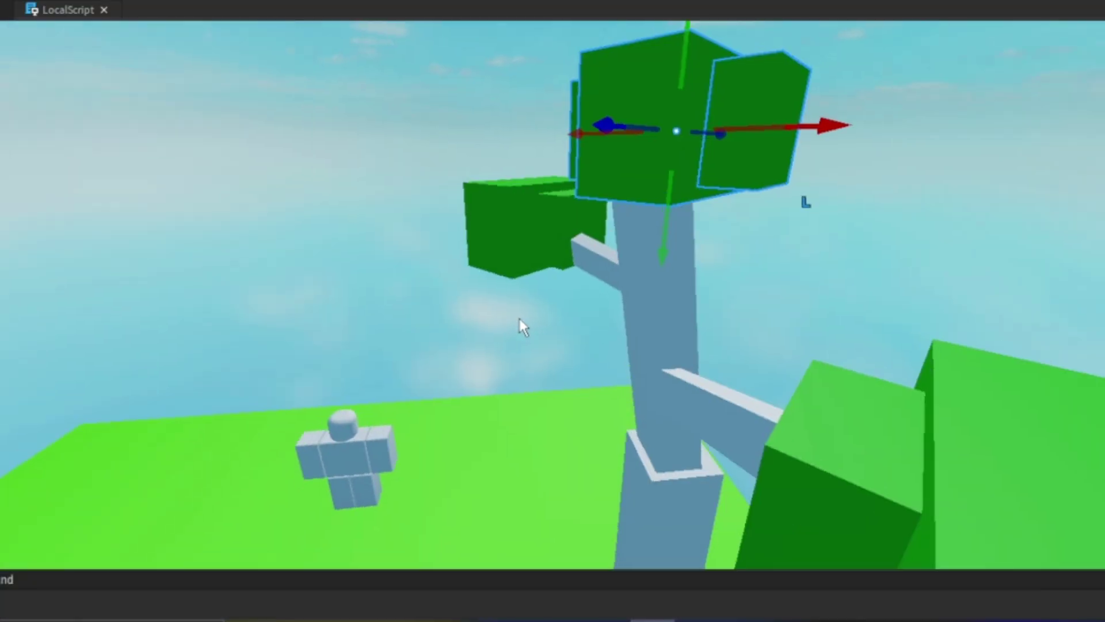
Rotate and reposition green blocks in the branch and treetop clusters so the foliage sits at varied angles.
left_click(550, 410)
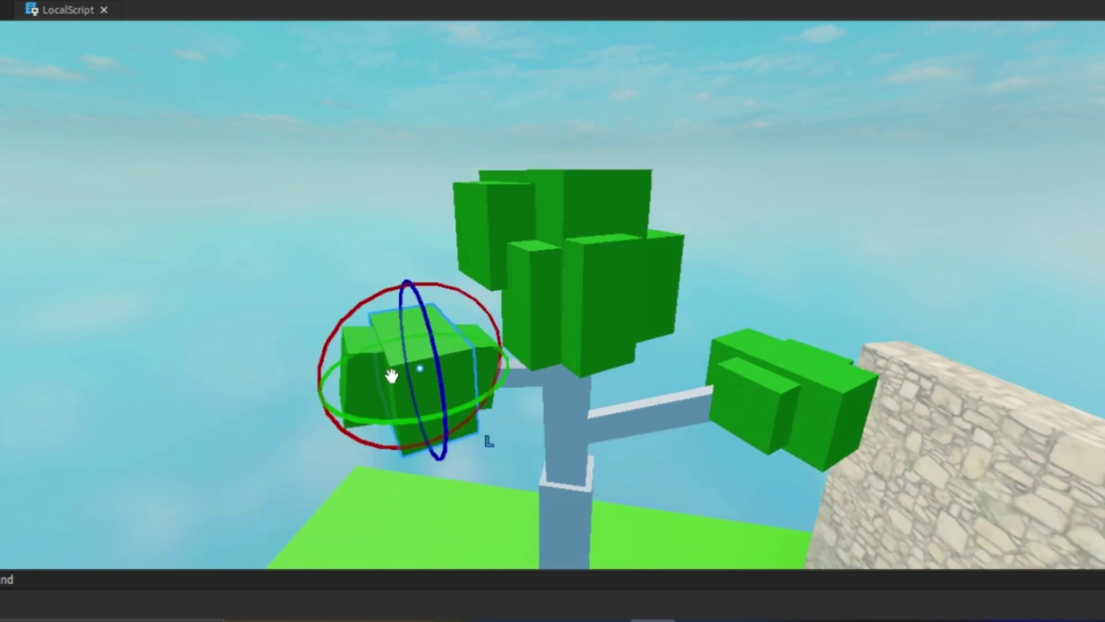
scroll(659, 395, "up", 3)
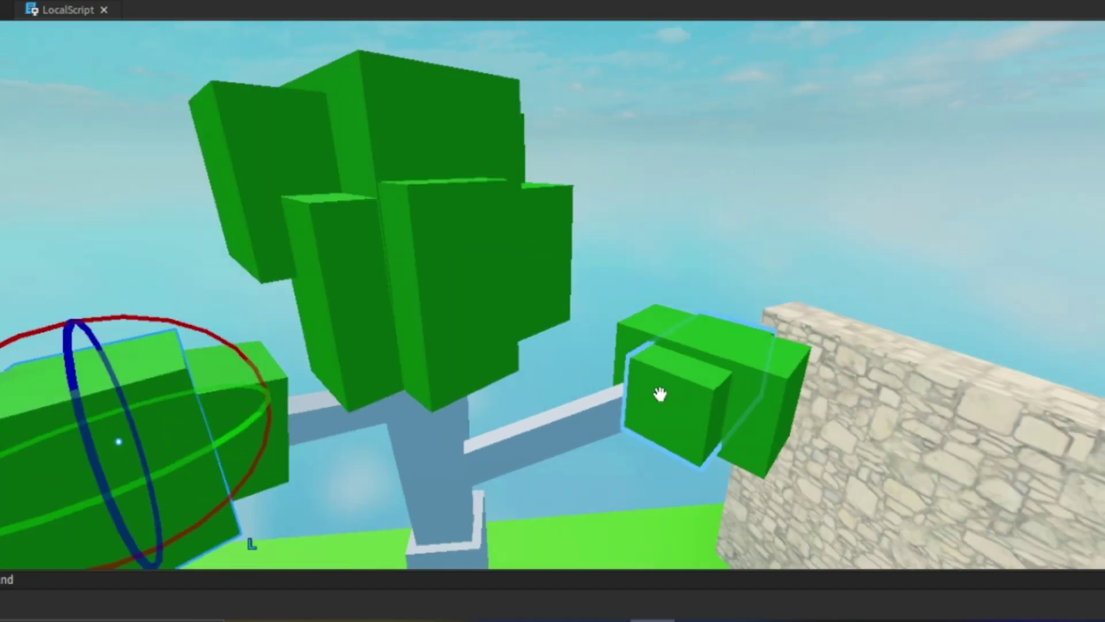
left_click(658, 395)
scroll(441, 311, "up", 3)
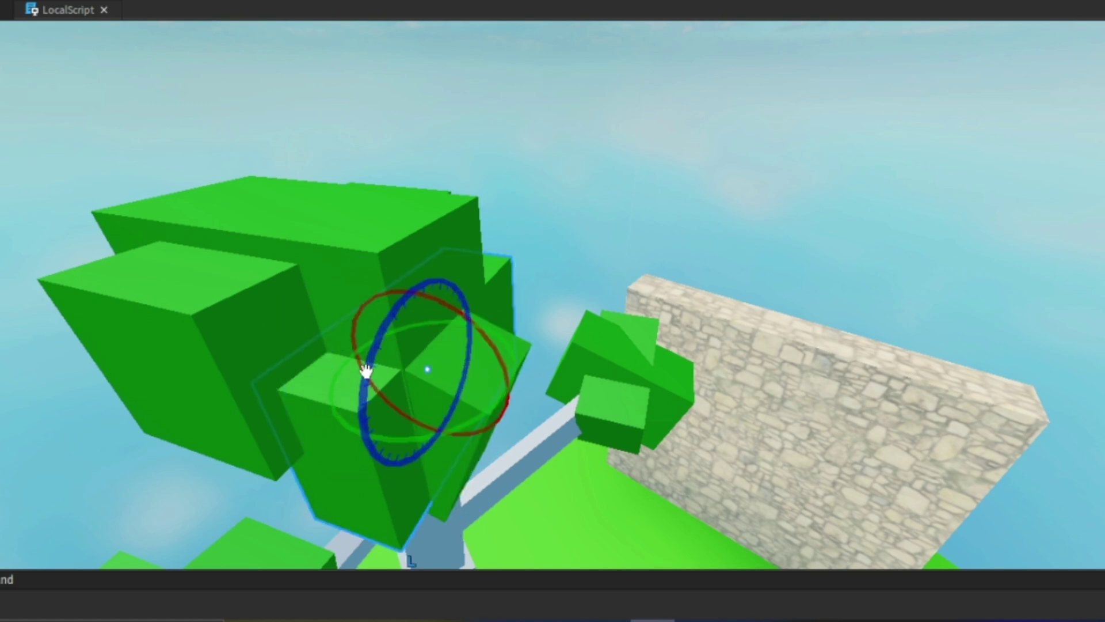
left_click_drag(366, 371, 356, 395)
key("a")
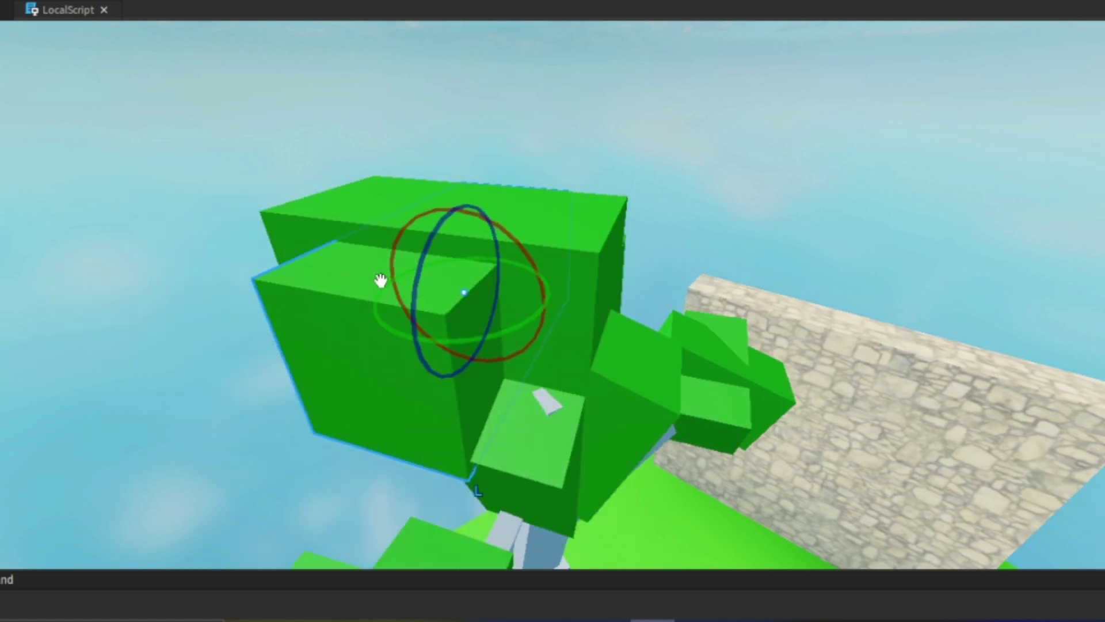
left_click_drag(427, 252, 495, 242)
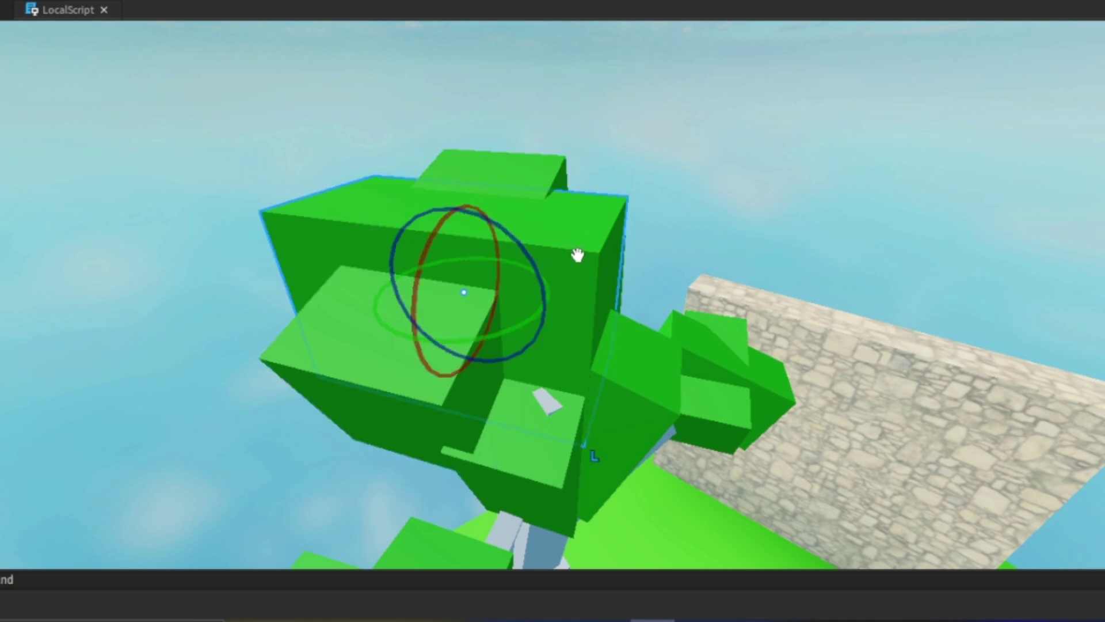
scroll(523, 259, "down", 5)
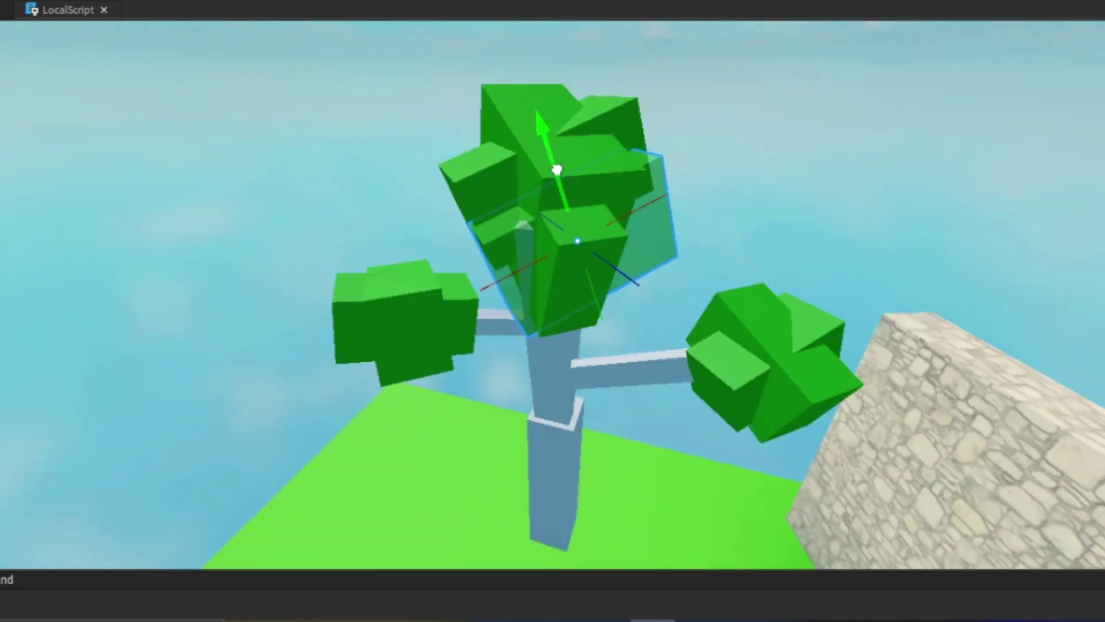
left_click(780, 186)
Examine the large brown-trunked tree and the two stone walls, and take in the decorated island around them.
key("s")
right_click_drag(781, 187, 768, 188)
key("w")
key("d")
key("s")
key("e")
key("w")
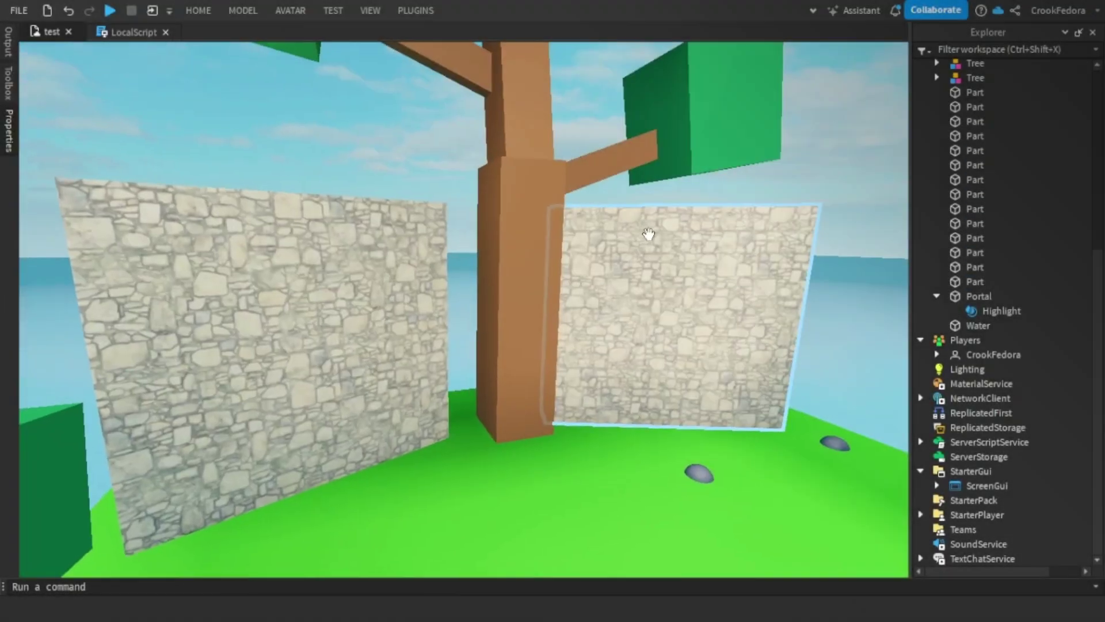
scroll(650, 233, "down", 5)
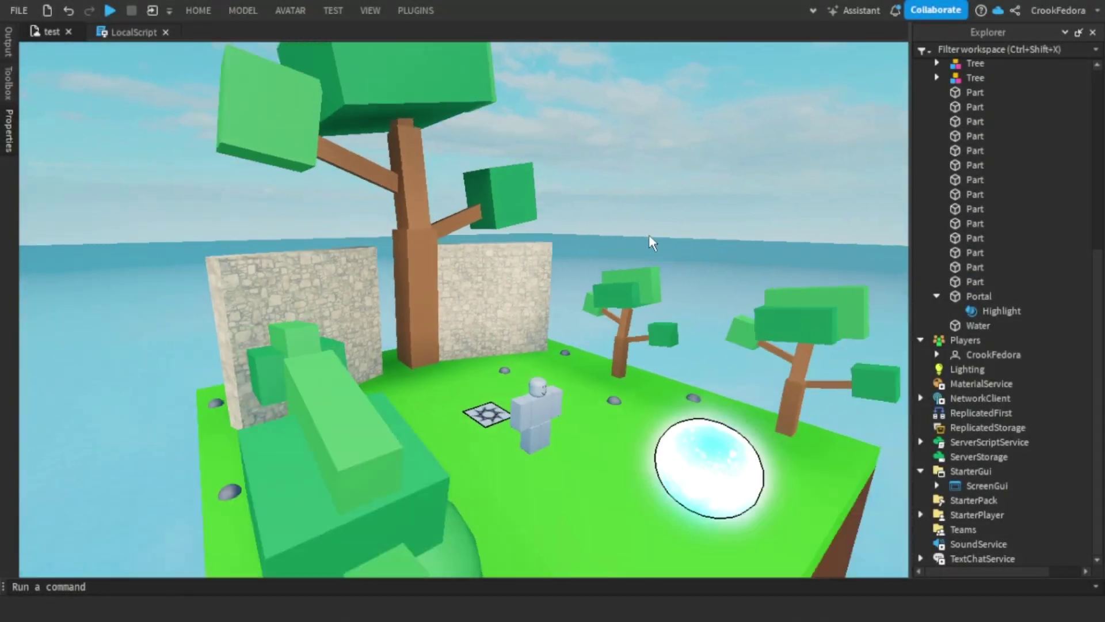
Look across the decorated island and approach the glowing portal sphere near its edge.
right_click_drag(648, 235, 612, 208)
scroll(647, 235, "up", 6)
key("a")
key("d")
key("w")
key("d")
scroll(647, 234, "down", 3)
key("w")
mouse_move(651, 268)
right_mouse_down()
mouse_move(575, 257)
mouse_move(639, 264)
right_mouse_up()
key("d")
scroll(632, 265, "down", 5)
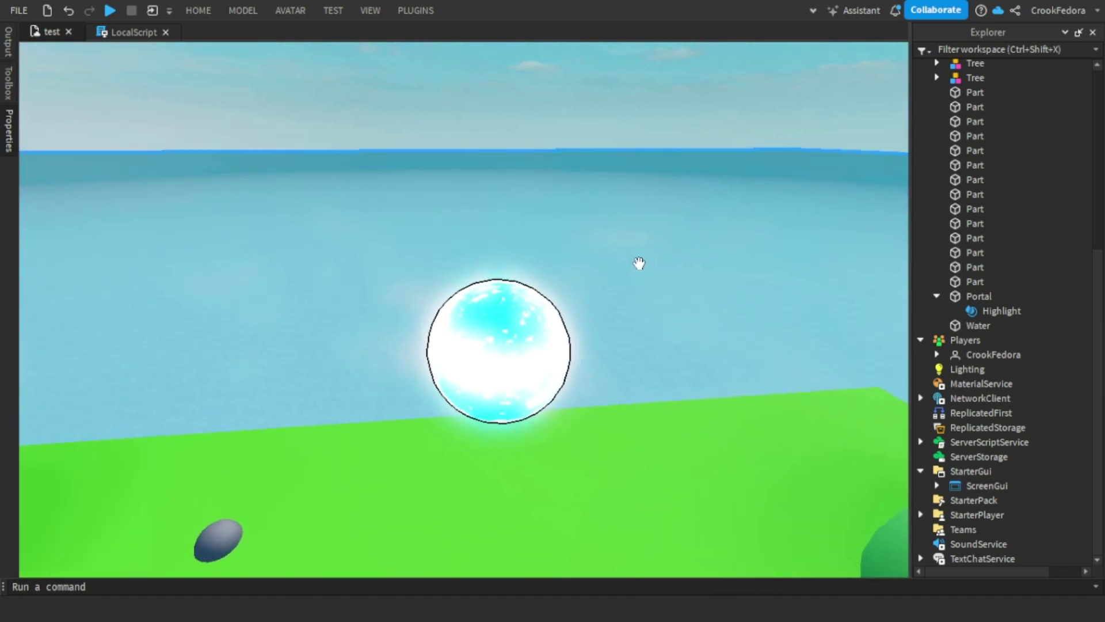
Inspect the glowing portal sphere and its surroundings from several distances and angles.
scroll(639, 263, "down", 5)
scroll(611, 289, "up", 6)
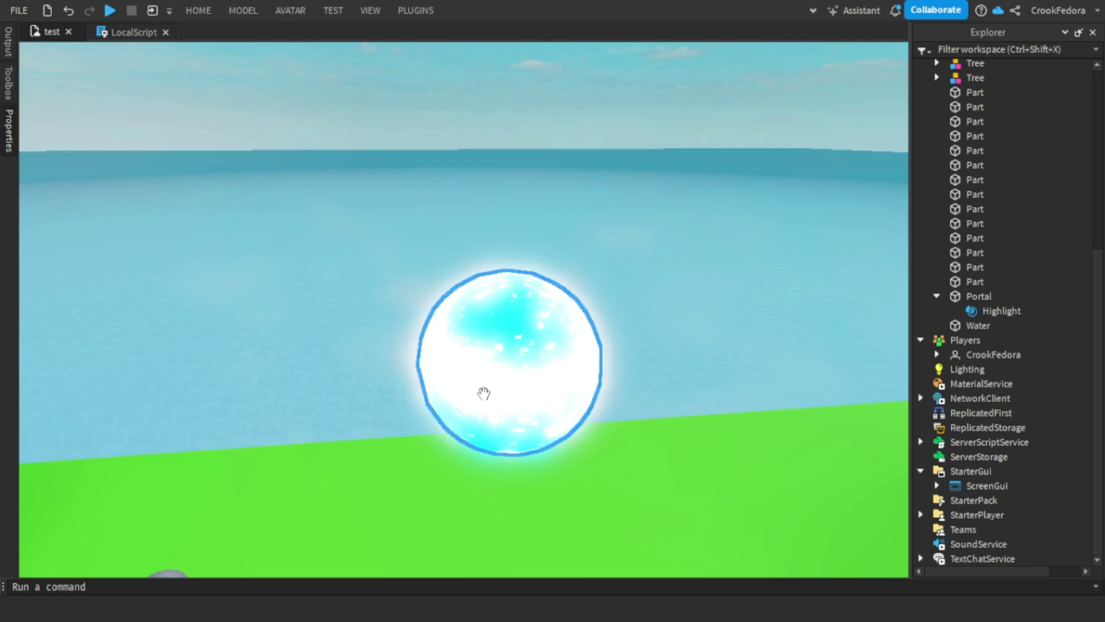
right_click_drag(522, 373, 649, 253)
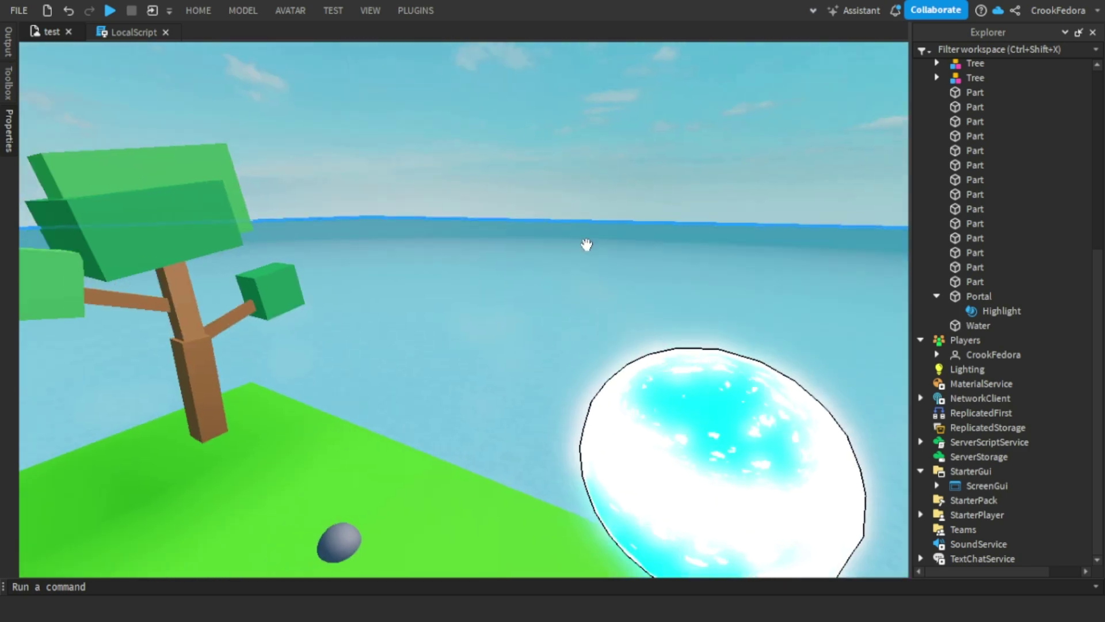
key("s")
key("d")
right_click_drag(655, 346, 654, 347)
key("w")
key("a")
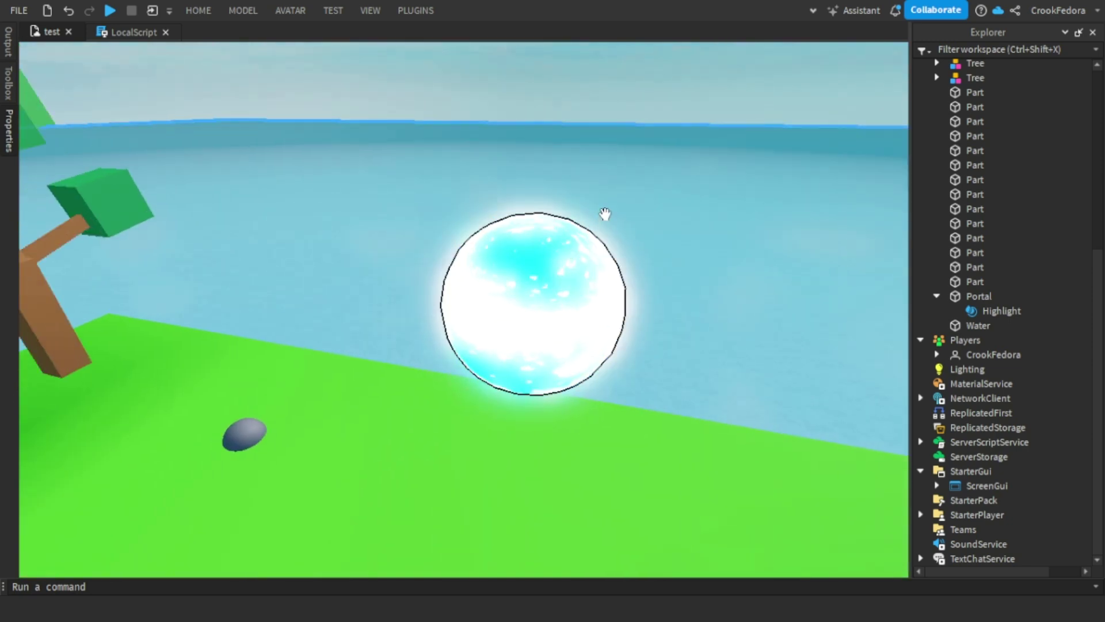
key("s")
key("d")
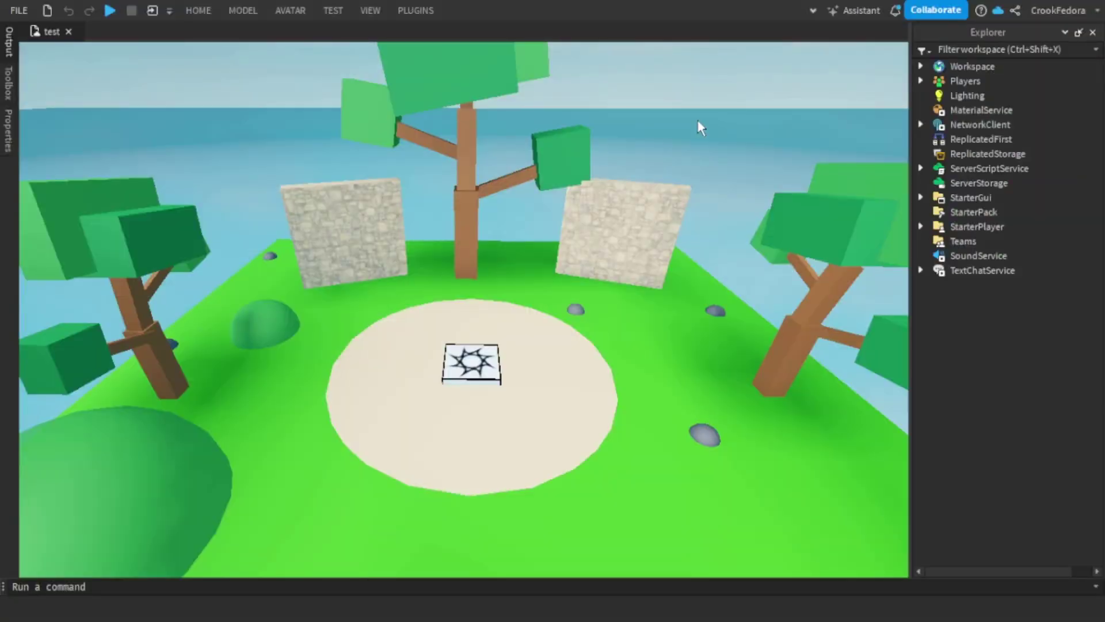
View the sand-coloured circle around the spawn pad, and move over to the row of small grassy islands.
right_click_drag(711, 118, 711, 119)
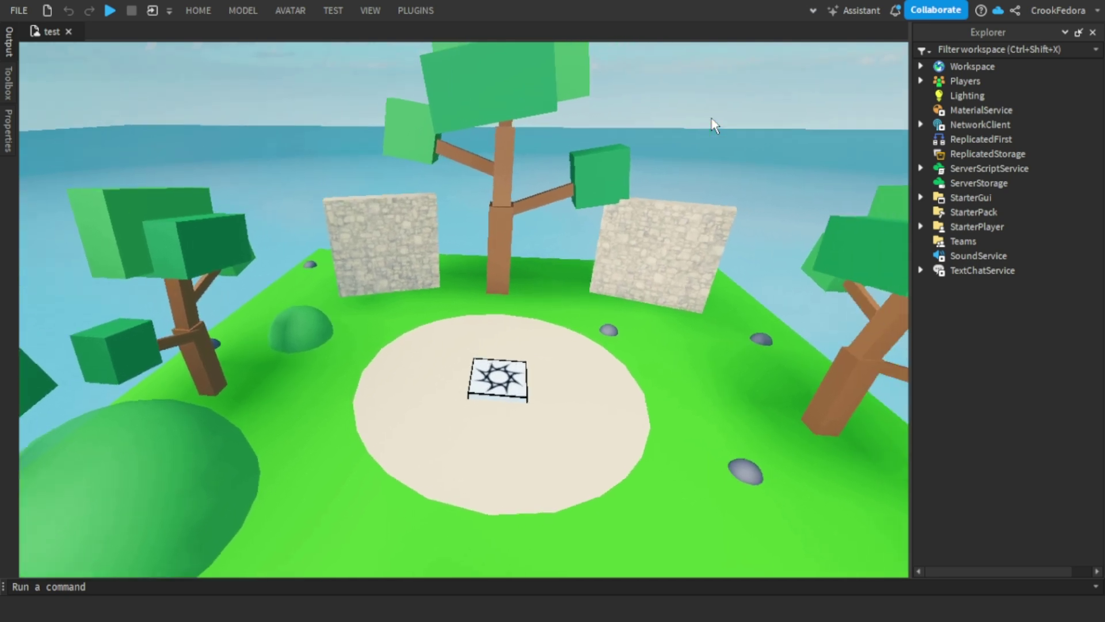
left_click(730, 264)
scroll(730, 264, "up", 3)
mouse_move(730, 263)
right_mouse_down()
mouse_move(700, 255)
mouse_move(728, 264)
right_mouse_up()
scroll(510, 277, "up", 5)
scroll(545, 276, "up", 4)
right_click_drag(546, 277, 545, 276)
scroll(526, 251, "down", 2)
right_click_drag(473, 247, 473, 247)
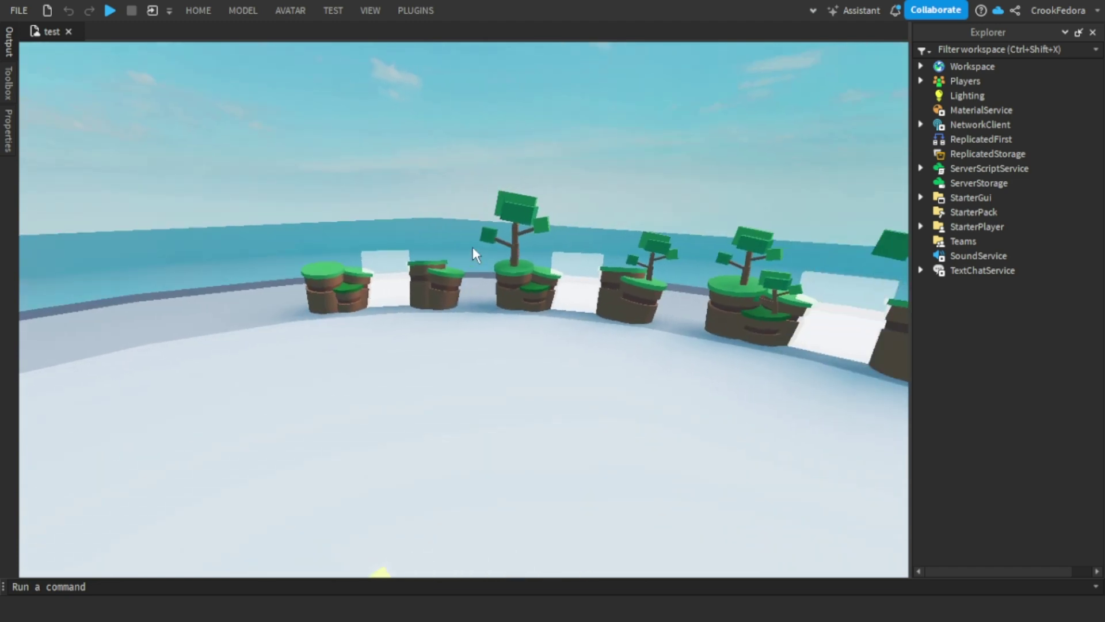
Inspect the small grassy rock islands and the translucent white panels between them up close.
scroll(472, 247, "up", 6)
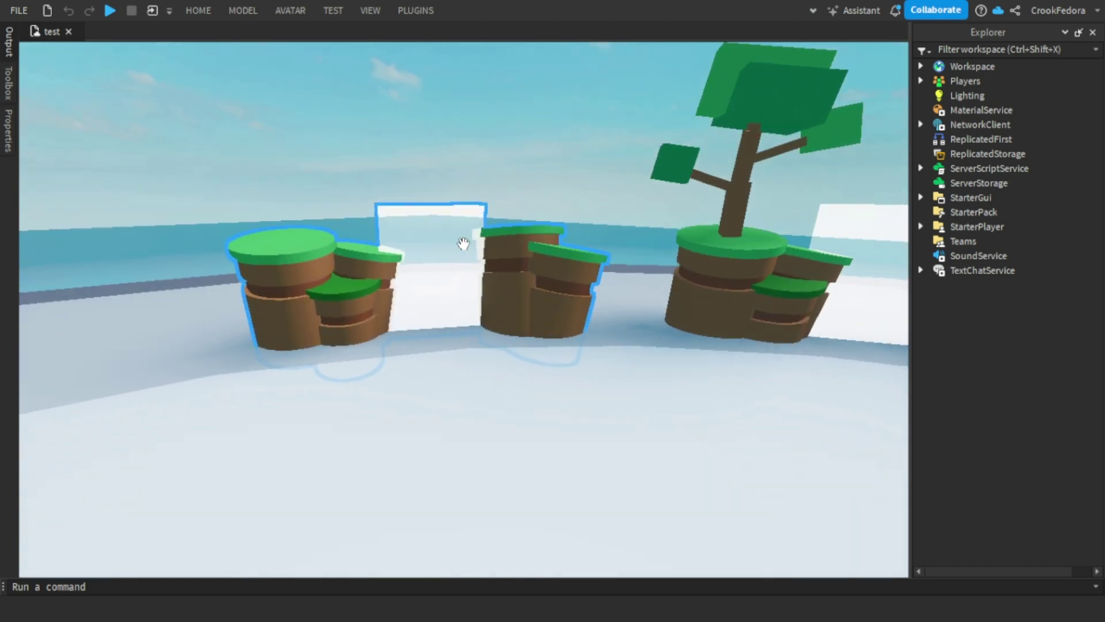
scroll(425, 230, "down", 3)
right_click_drag(426, 230, 428, 231)
scroll(513, 270, "up", 2)
scroll(544, 285, "down", 3)
right_click_drag(534, 279, 576, 256)
Examine the large yellow block and its position facing the row of grassy islands.
key("a")
key("w")
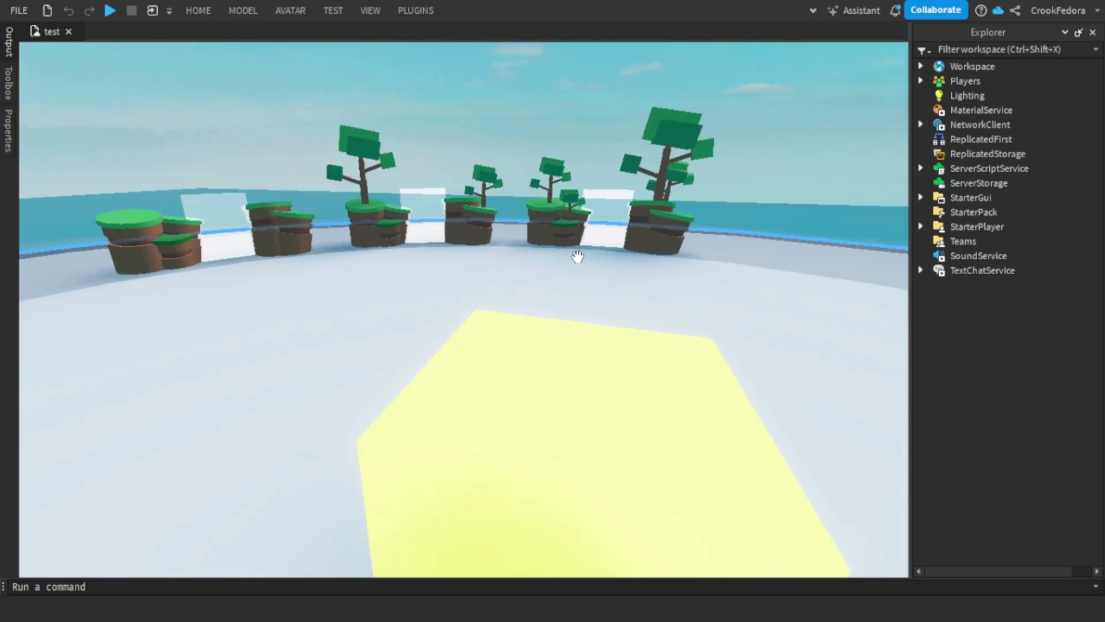
right_click_drag(578, 257, 584, 242)
key("d")
key("s")
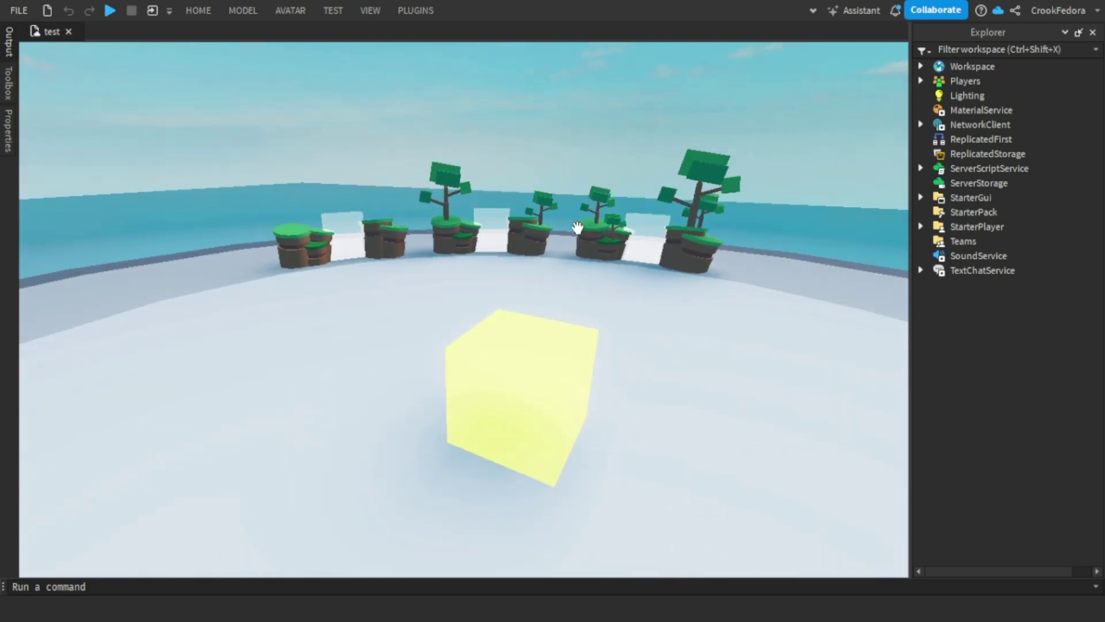
key("w")
right_click_drag(519, 229, 519, 229)
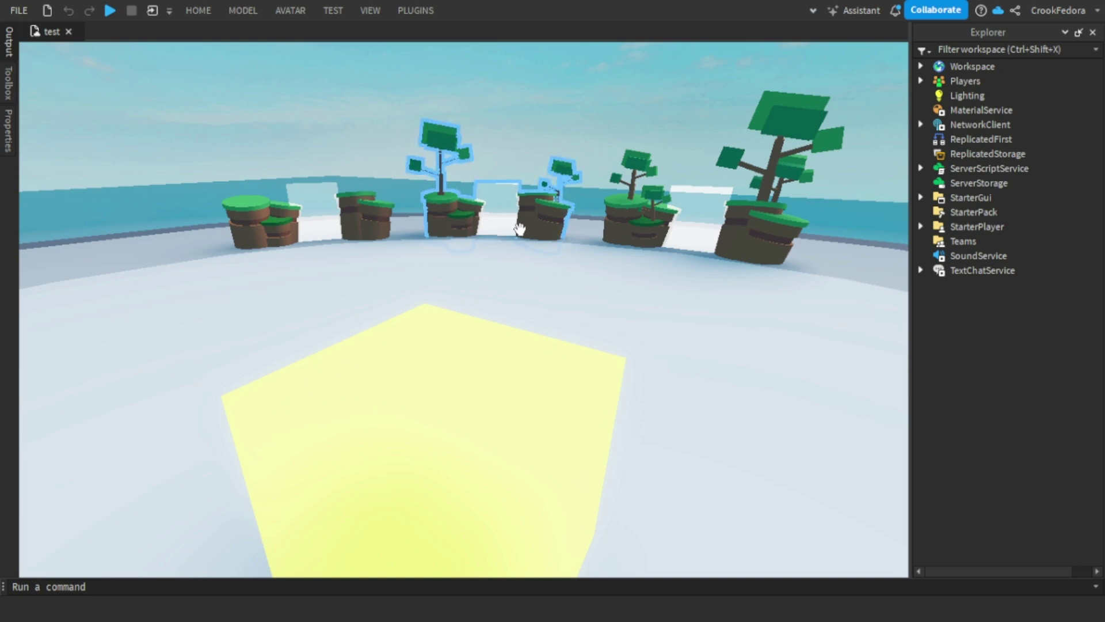
Examine the row of grassy rock islands and white panels from several distances, including the treeless islands at its end.
scroll(519, 229, "up", 6)
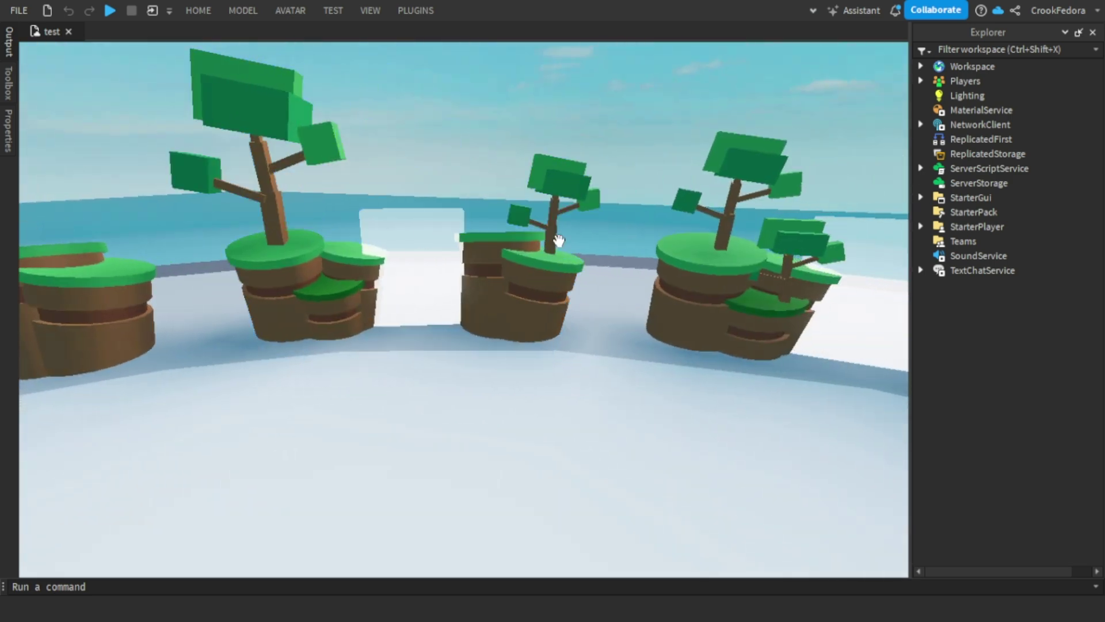
key("s")
right_click_drag(559, 240, 601, 301)
key("w")
key("s")
key("w")
key("s")
key("w")
key("s")
key("a")
key("a")
key("w")
key("e")
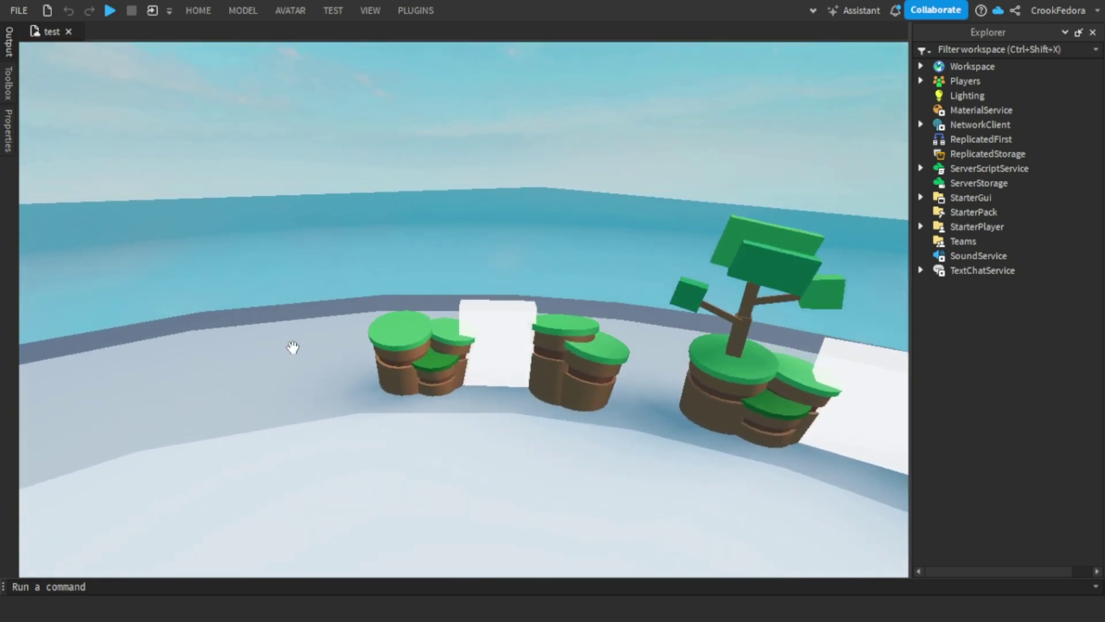
right_click_drag(517, 209, 519, 208)
key("d")
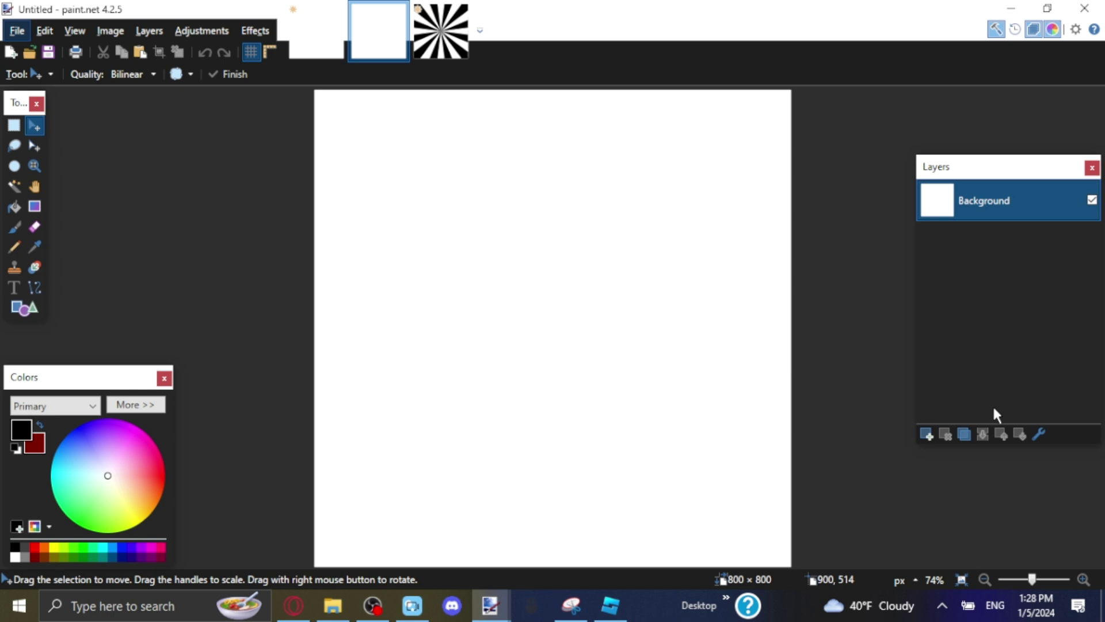
Switch to paint.net, paste the black-and-white sunburst onto the blank 800 × 800 canvas and scale it to fill the whole canvas.
left_click(144, 52)
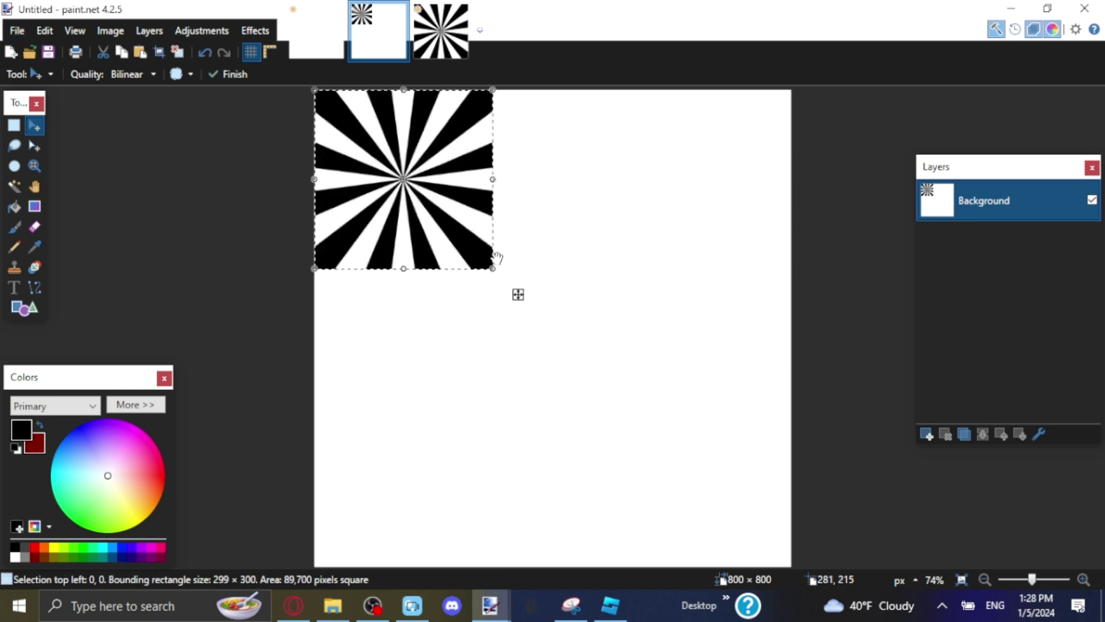
left_click_drag(695, 453, 821, 569)
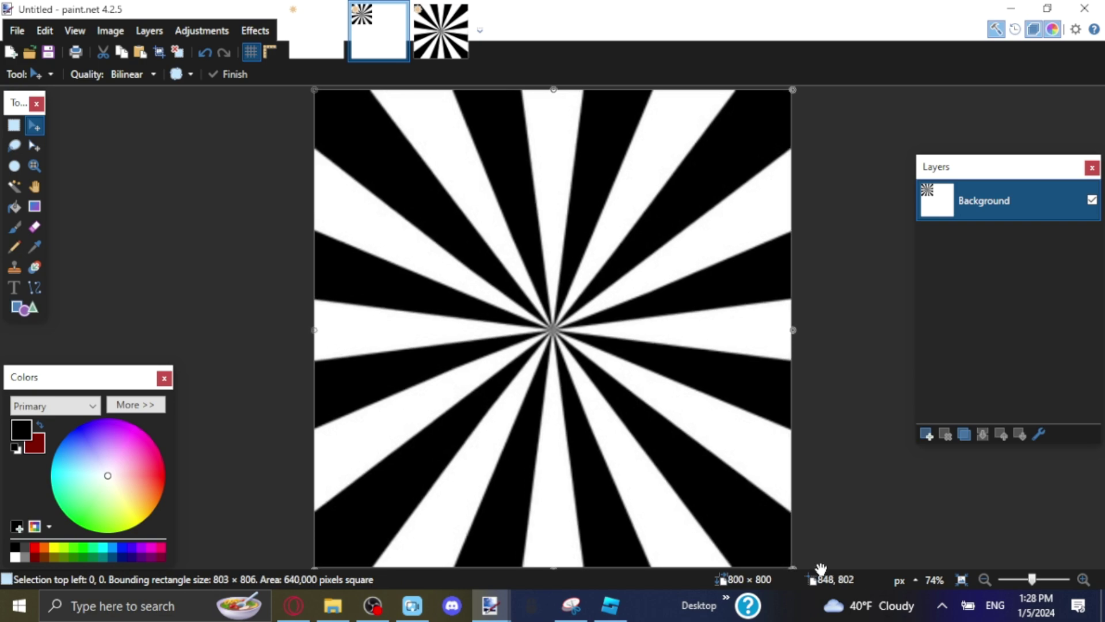
scroll(575, 303, "up", 5, "ctrl")
scroll(655, 439, "down", 6, "ctrl")
scroll(612, 433, "down", 1, "ctrl")
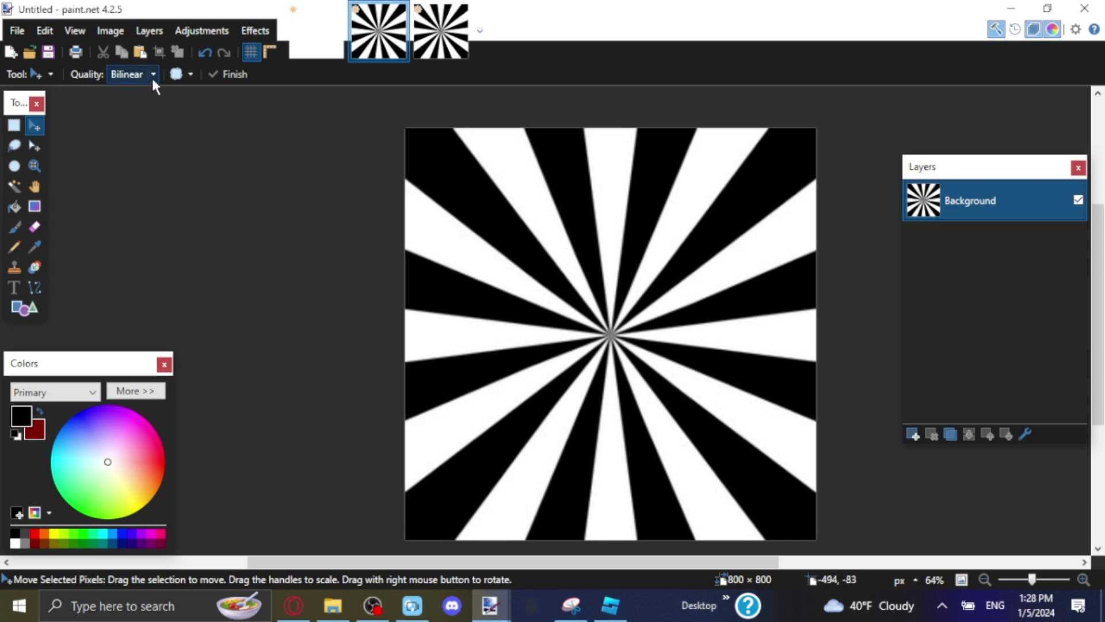
Sharpen the sunburst's edges by setting its contrast to 100, and check the centre of the rays up close.
left_click(195, 30)
left_click(208, 90)
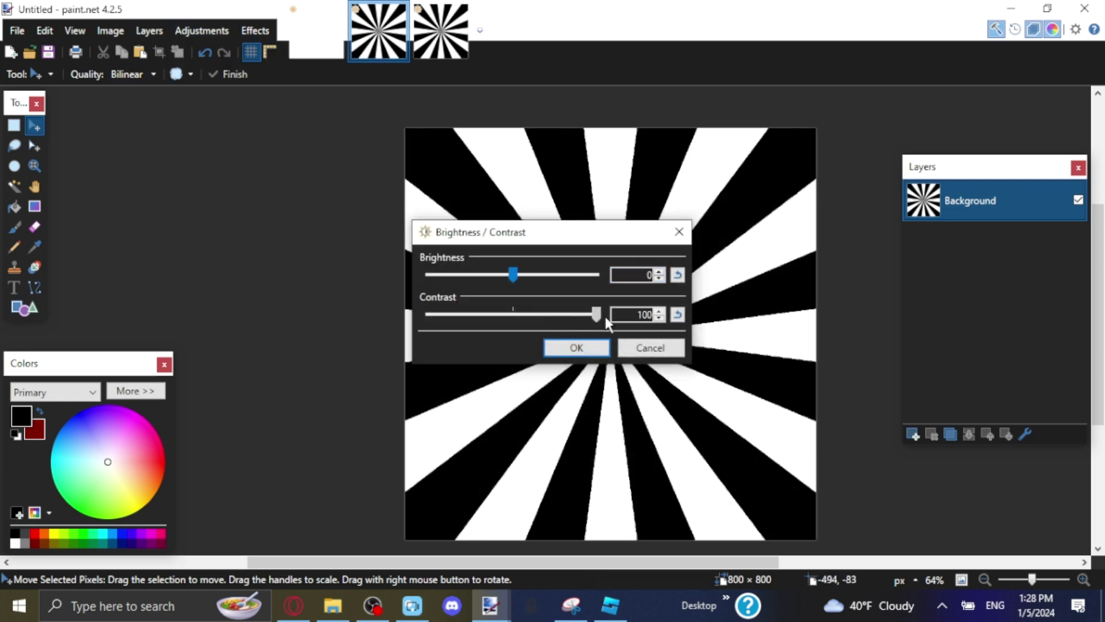
left_click(598, 352)
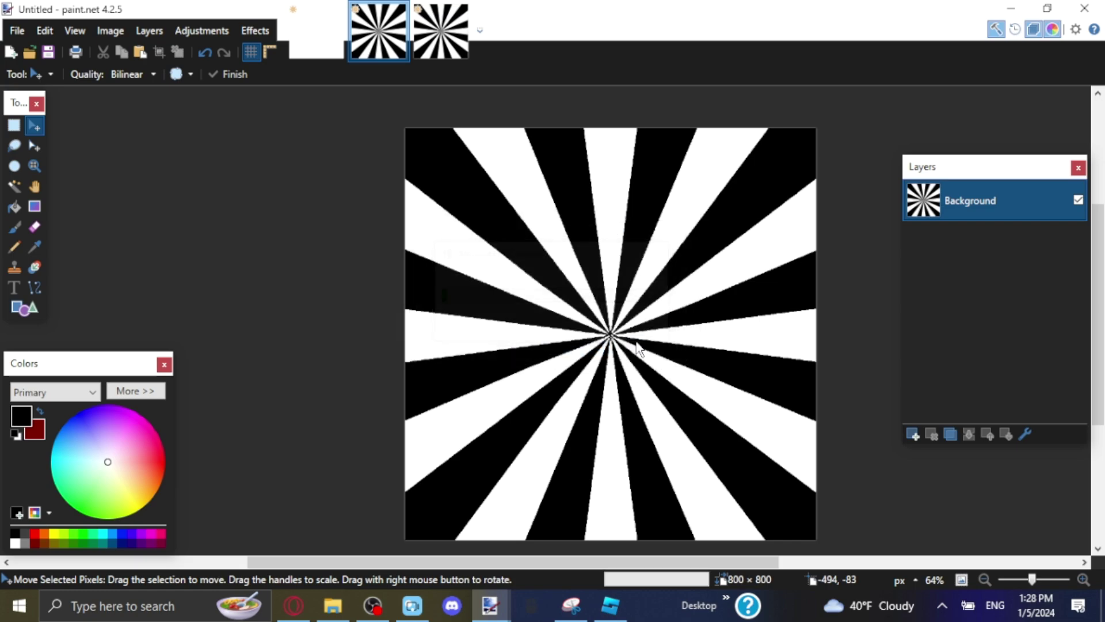
scroll(603, 332, "up", 9, "ctrl")
scroll(572, 372, "down", 8, "ctrl")
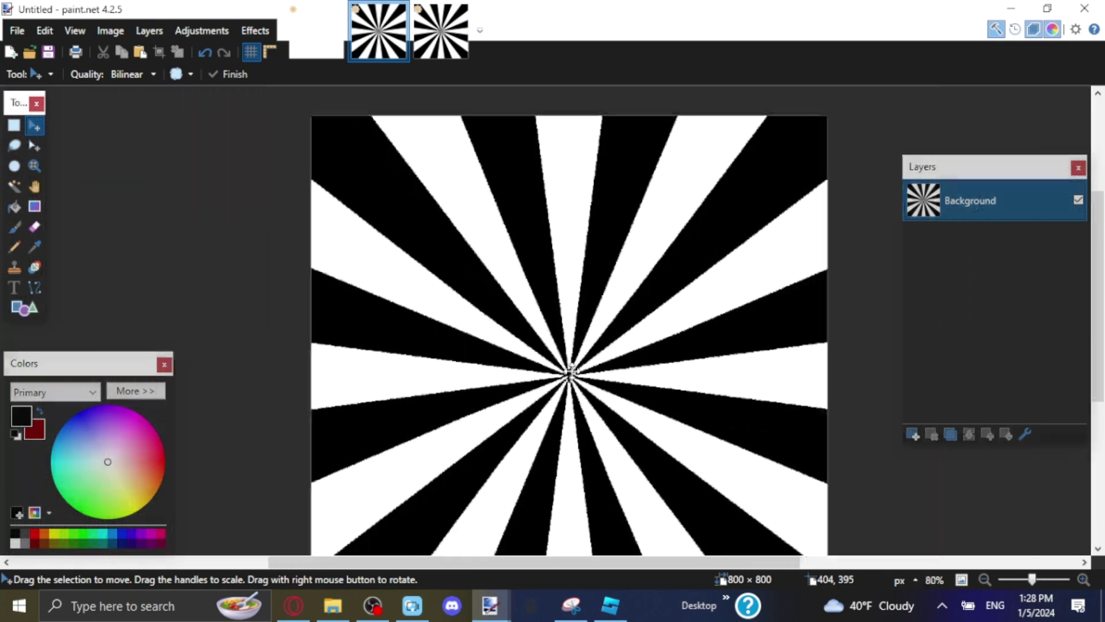
scroll(572, 371, "down", 2, "ctrl")
scroll(572, 283, "down", 3)
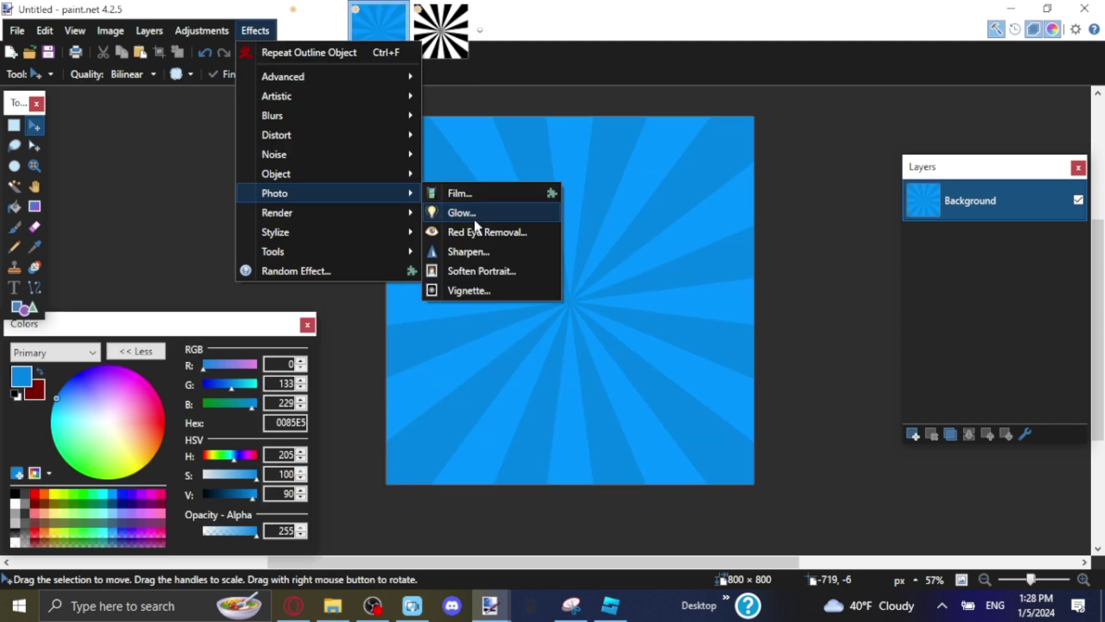
Apply a Glow with radius 13, brightness -42 and contrast -45 to the blue sunburst, and a Vignette with density 0.84.
left_click(475, 216)
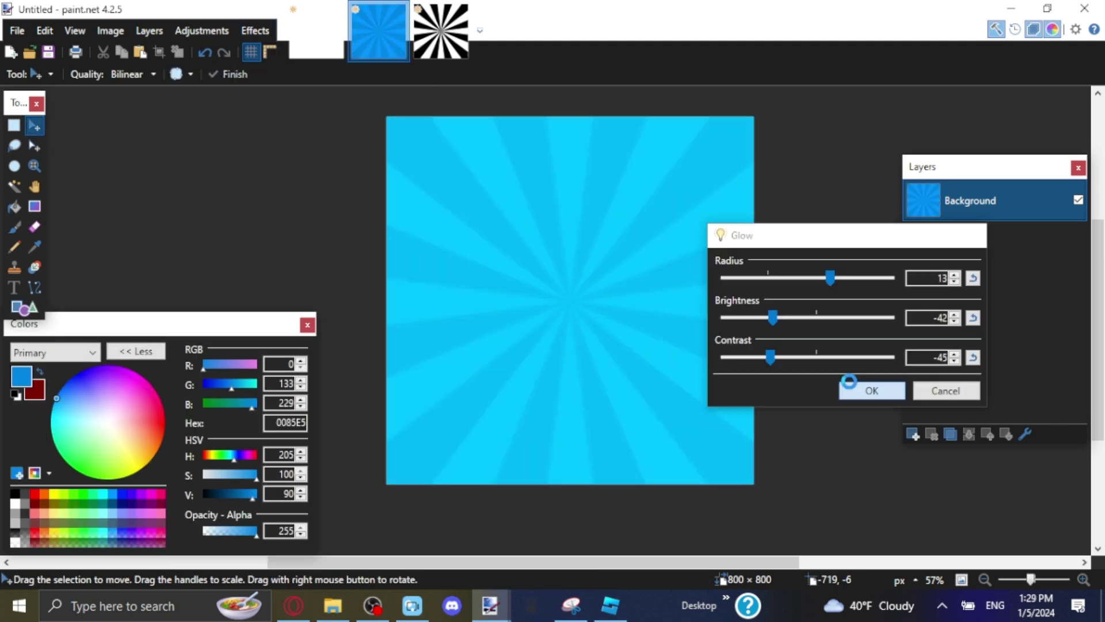
left_click(867, 387)
left_click(255, 30)
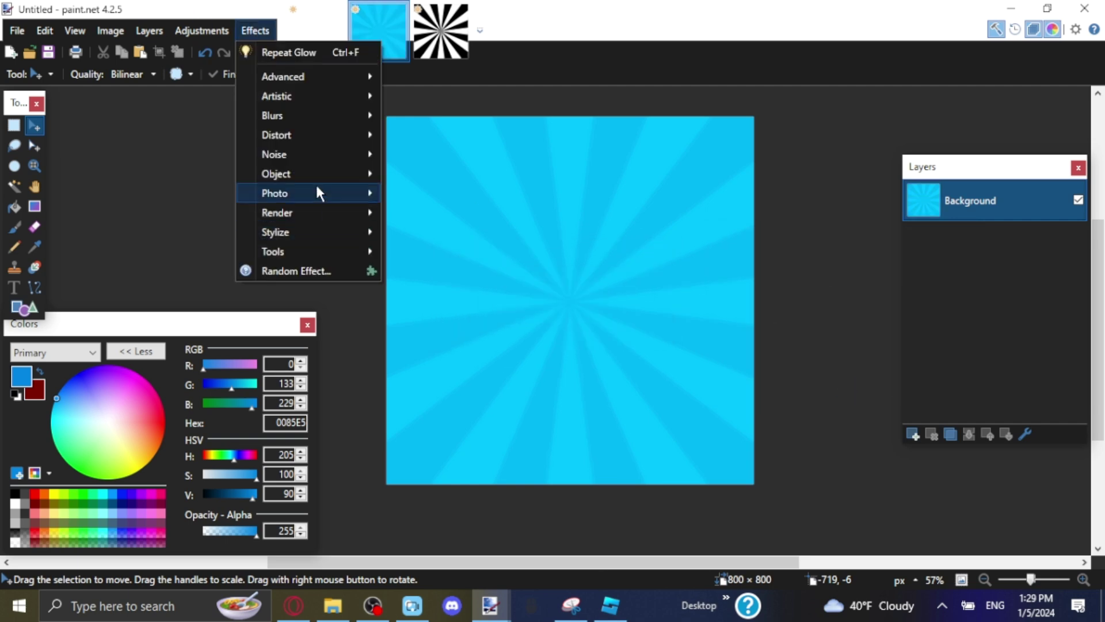
mouse_move(318, 193)
left_click(437, 292)
left_click_drag(537, 198, 860, 183)
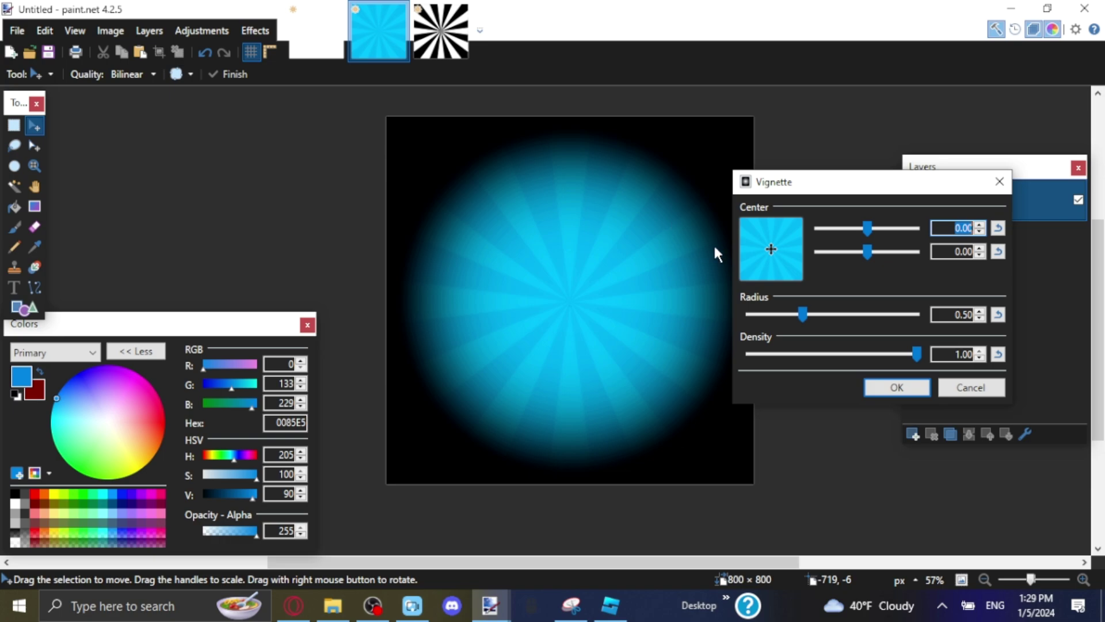
left_click_drag(916, 354, 867, 375)
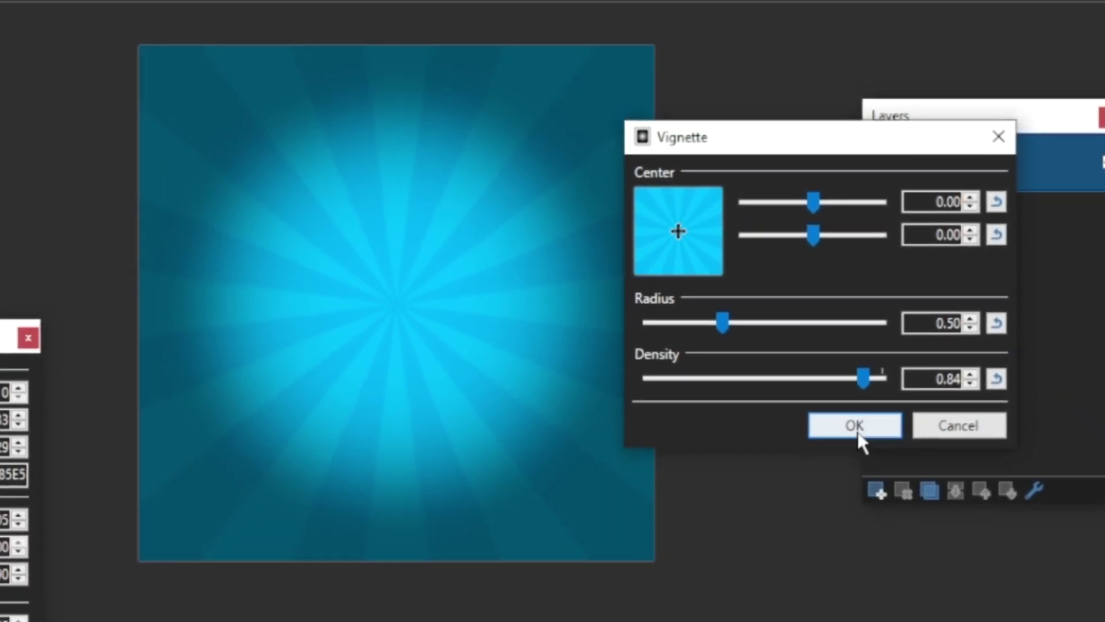
left_click(823, 424)
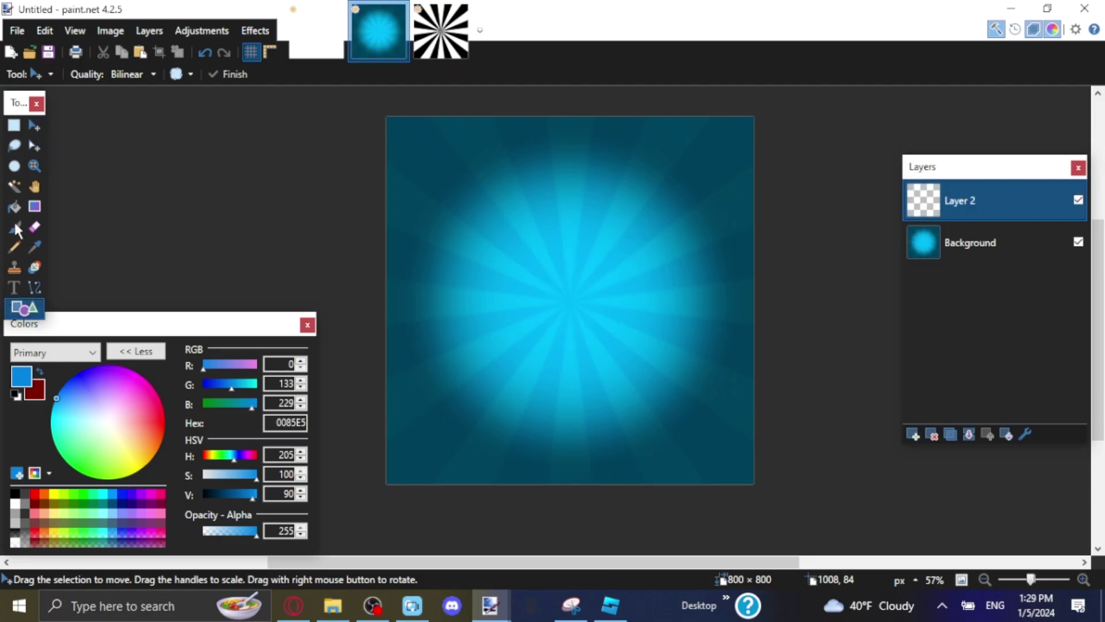
Draw a white cloud callout about 523 × 442 px over the middle of the sunburst on Layer 2.
left_click(93, 75)
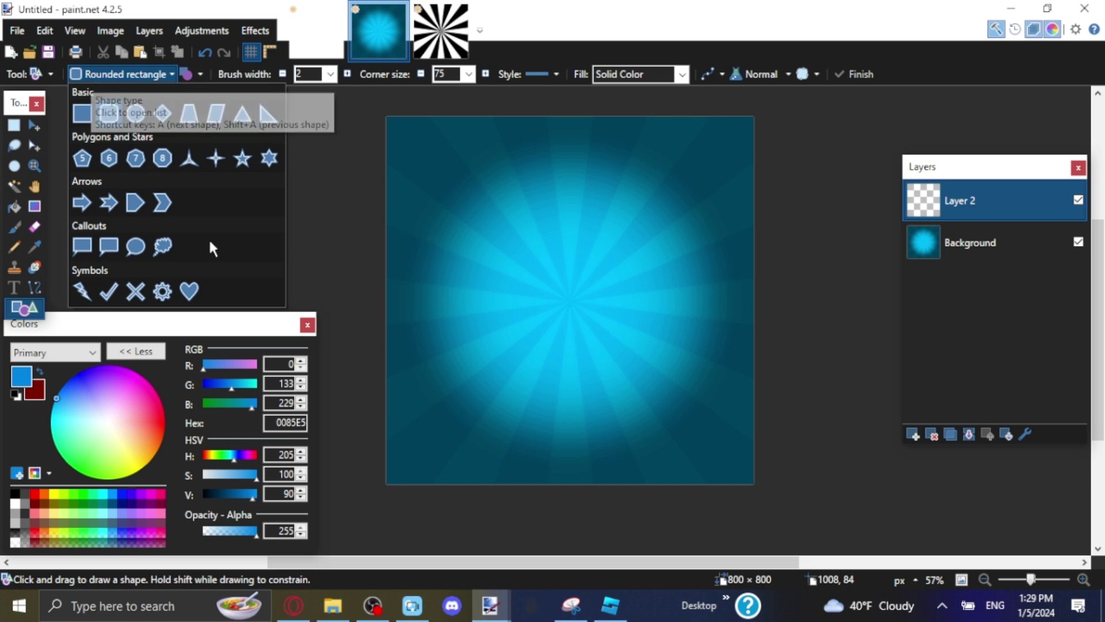
left_click(139, 252)
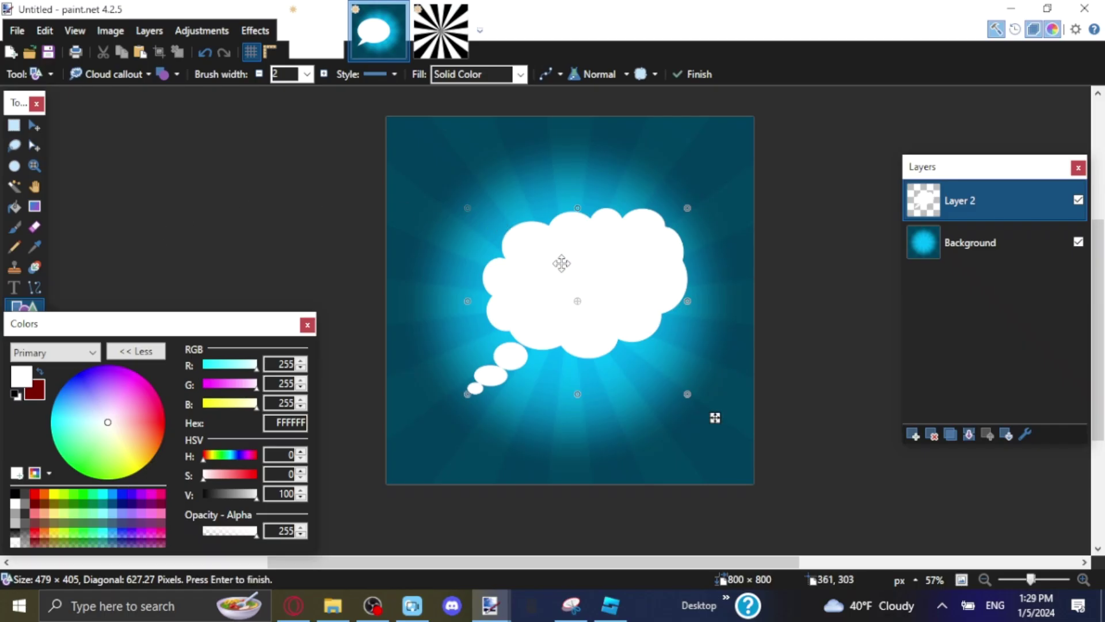
left_click_drag(561, 263, 555, 279)
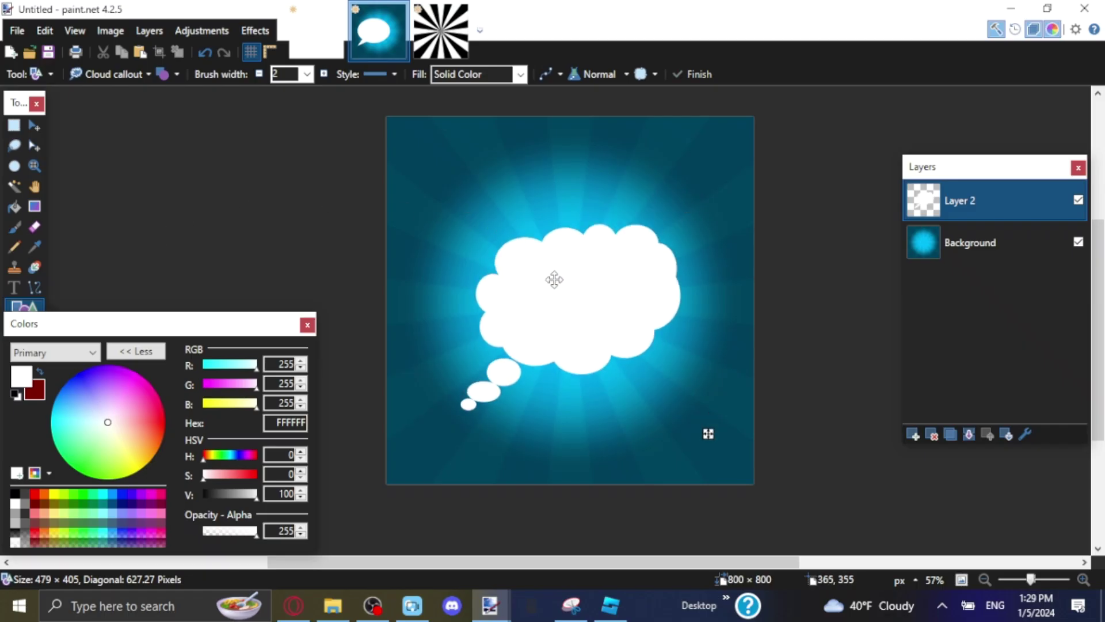
mouse_move(572, 225)
left_mouse_down()
mouse_move(543, 142)
mouse_move(565, 206)
left_mouse_up()
left_click_drag(566, 262, 573, 257)
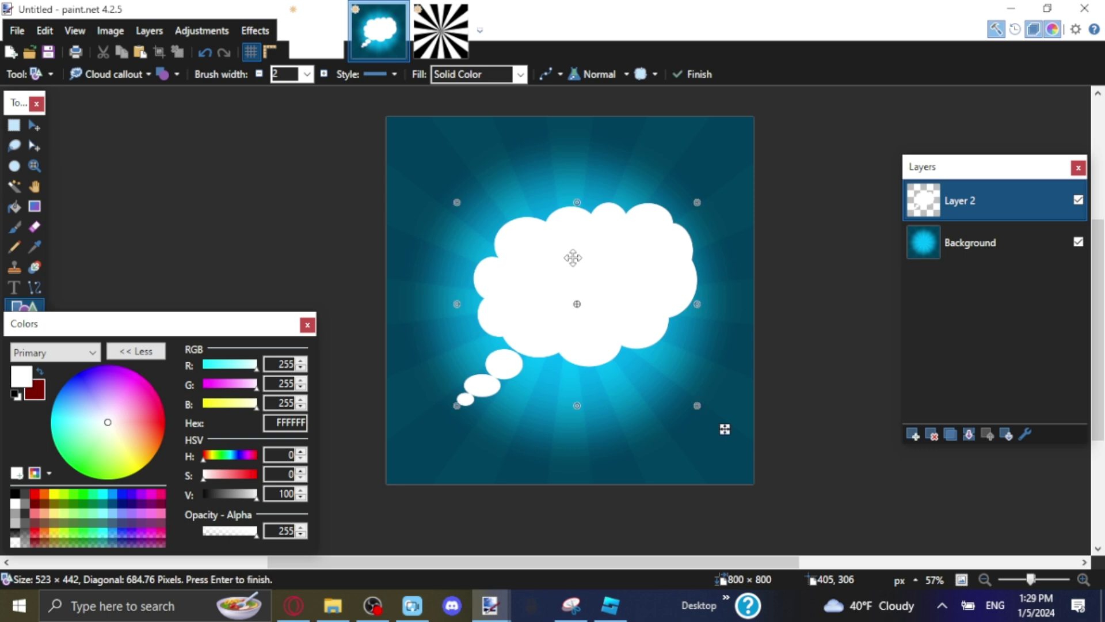
Add a black outline around the white cloud callout.
left_click(35, 126)
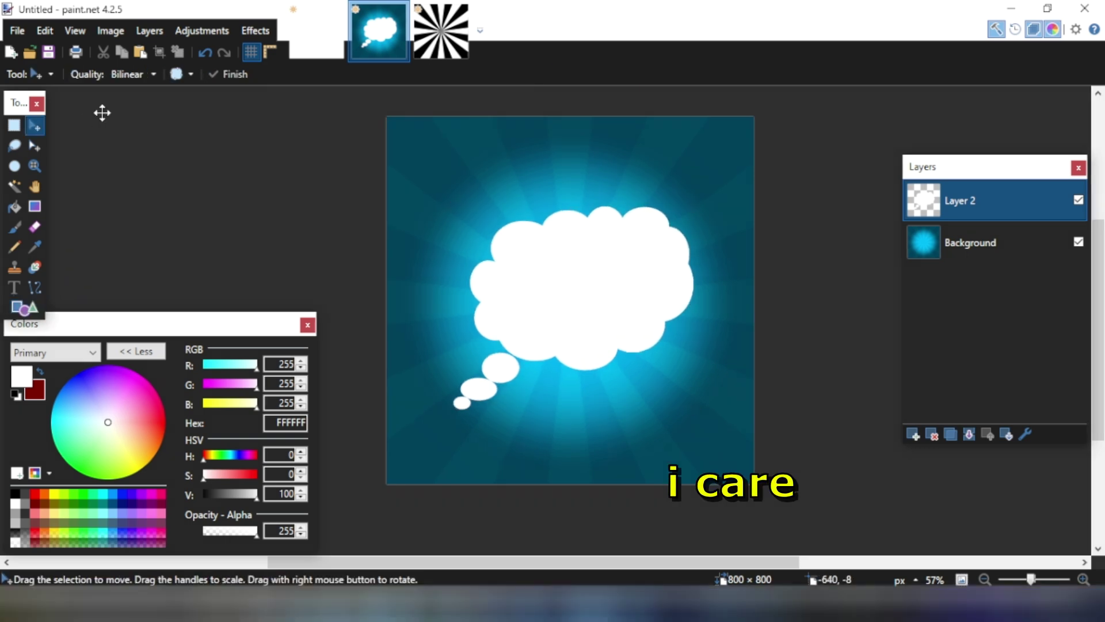
left_click(255, 30)
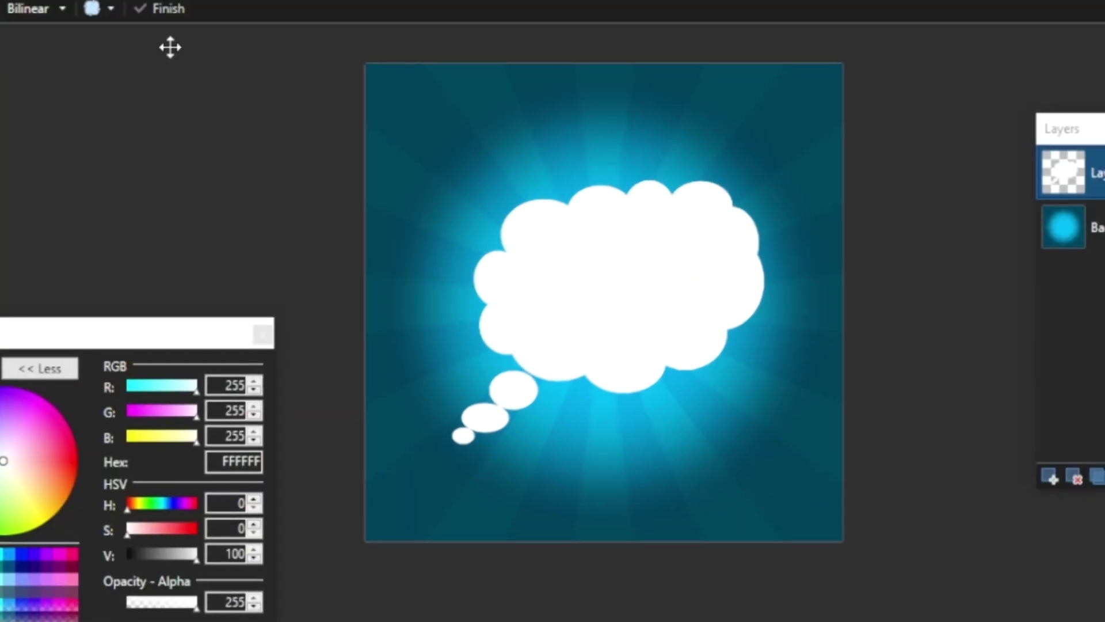
left_click(255, 30)
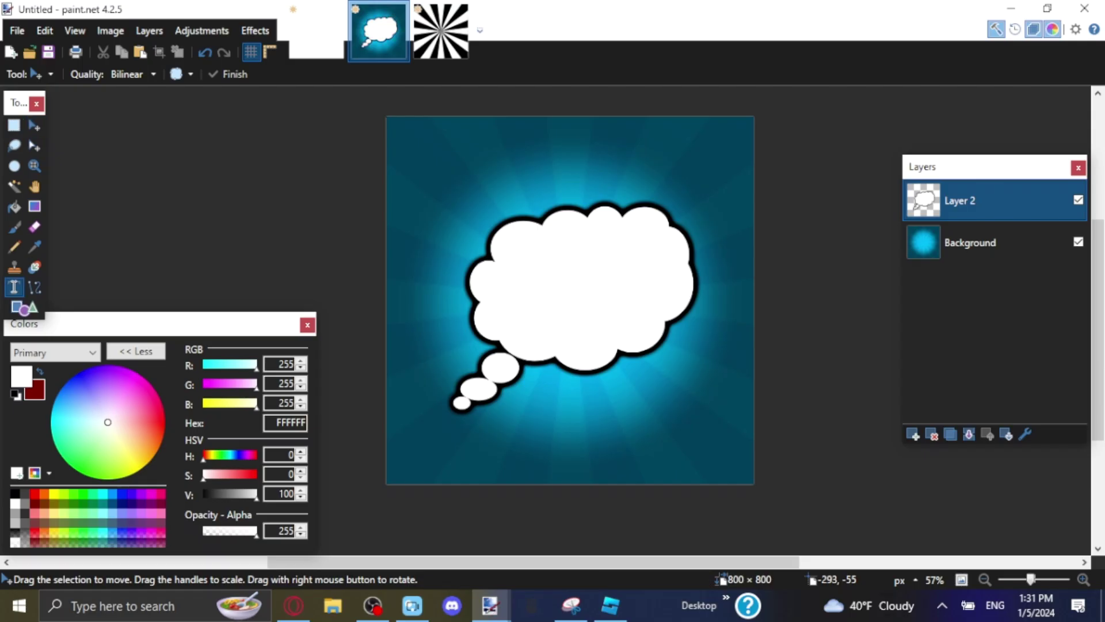
Choose a font other than Arial for the text on the new layer above the cloud callout.
left_click(14, 286)
left_click(154, 76)
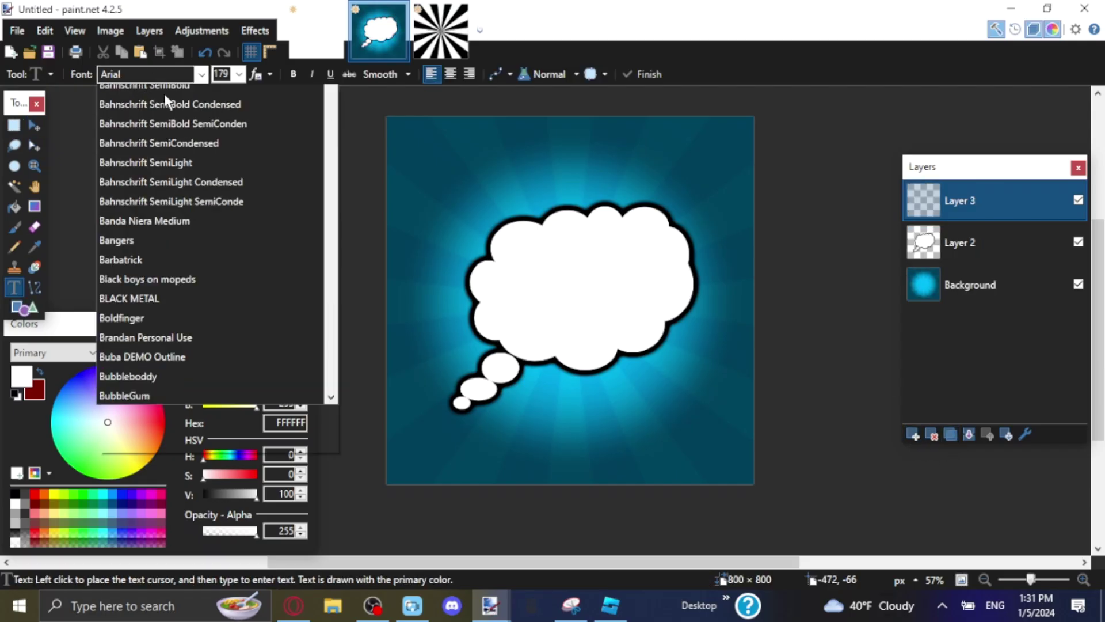
scroll(267, 218, "down", 15)
scroll(267, 225, "down", 20)
scroll(259, 444, "down", 5)
left_click(246, 332)
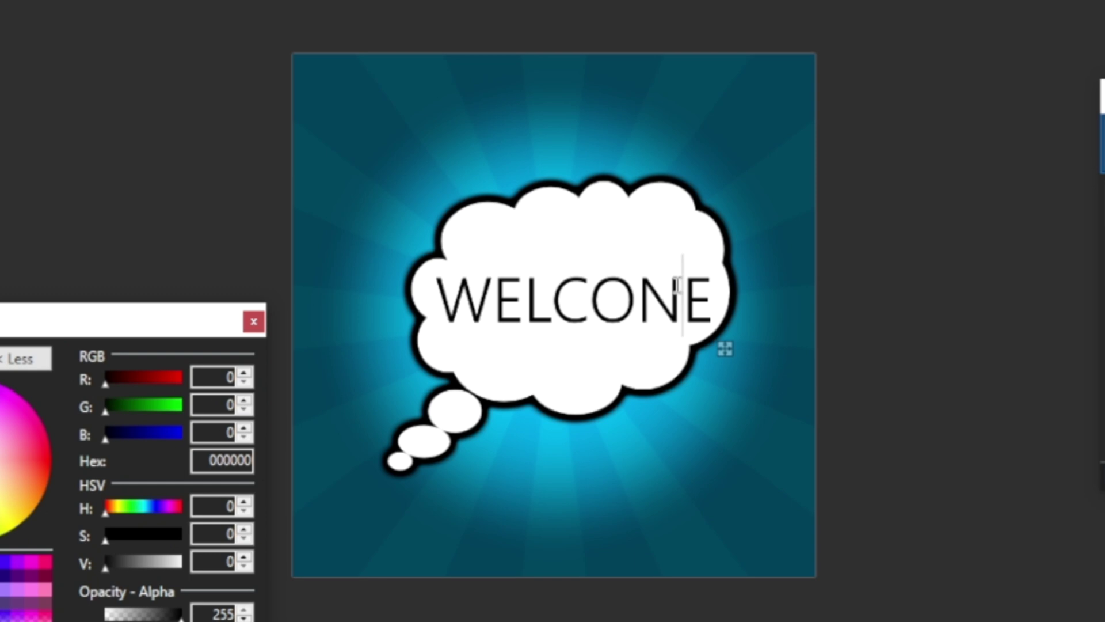
Correct the misspelled text in the cloud callout to read "WELCOME", and select the whole canvas.
key("Left")
key("BackSpace")
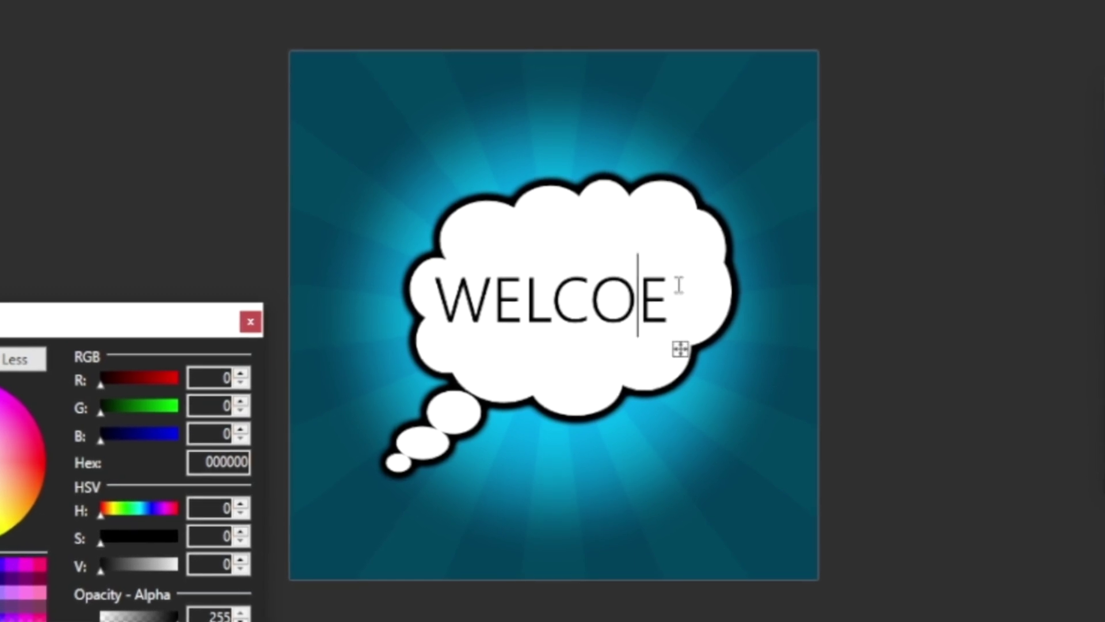
type("M")
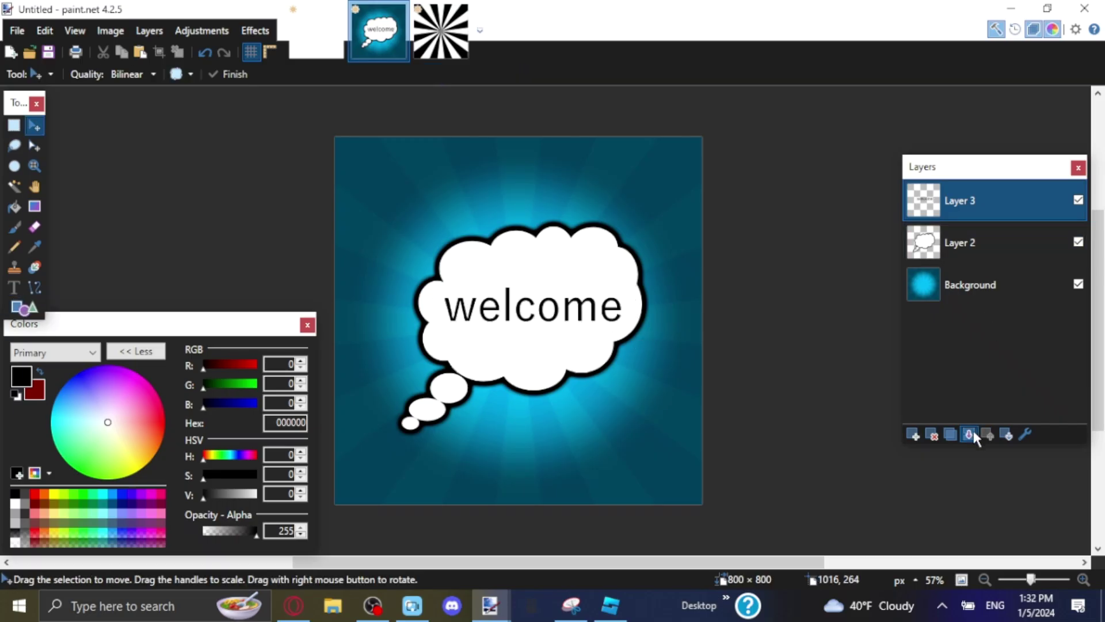
key("ctrl+a")
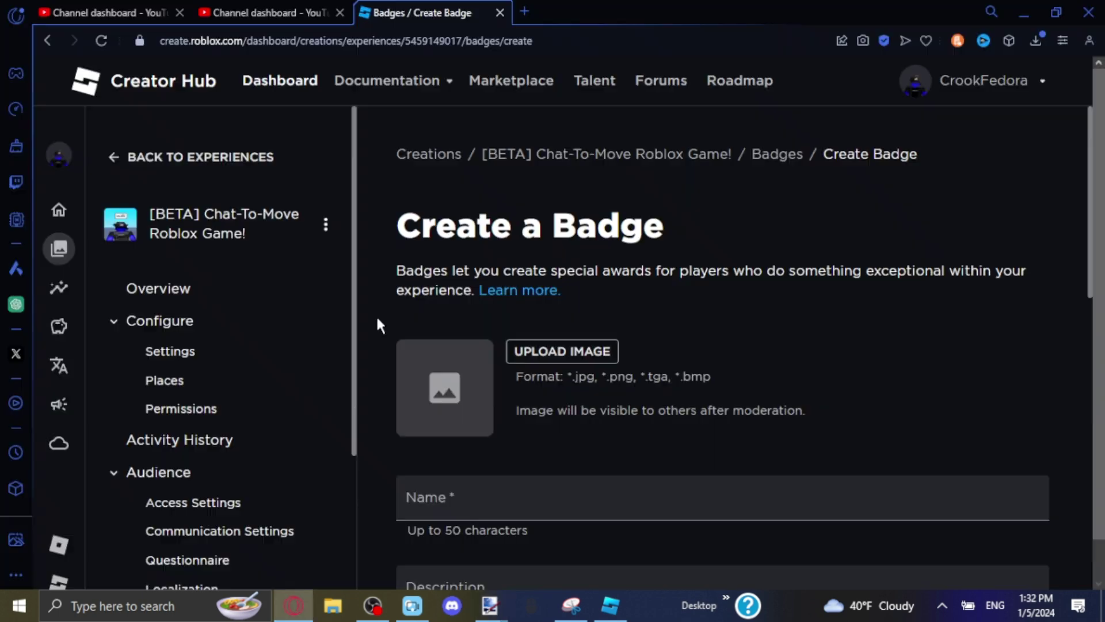
On Roblox Creator Hub's badge creation page, upload the welcome cloud image and name the badge "WELCOME BADGE!".
scroll(640, 335, "down", 3)
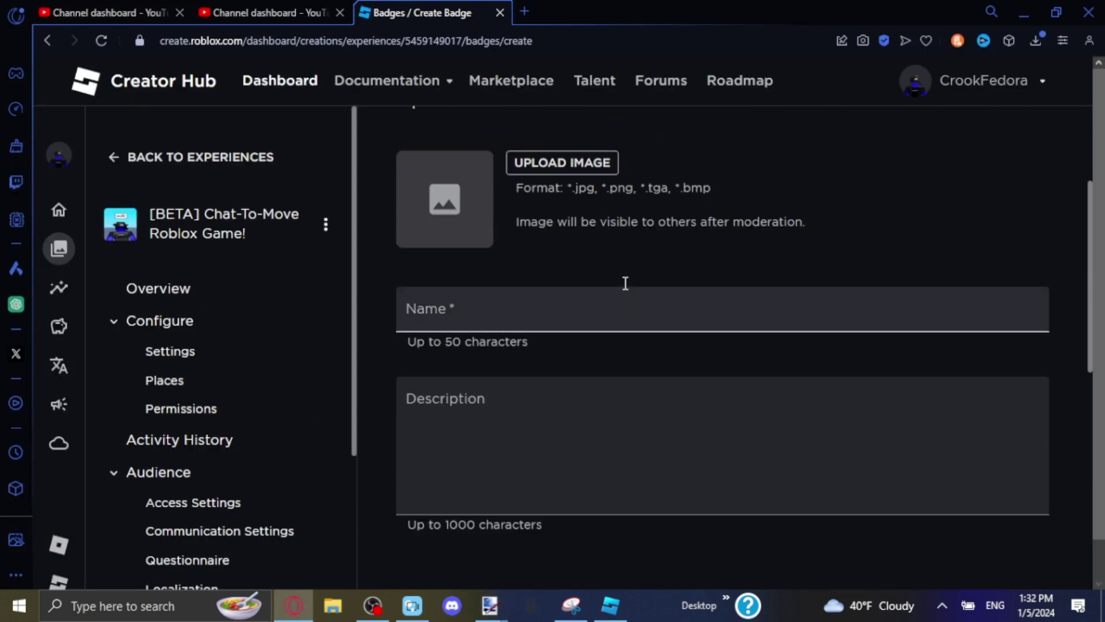
left_click(555, 164)
left_click(540, 285)
left_click_drag(689, 319, 288, 309)
type("WELCOME BADGE!")
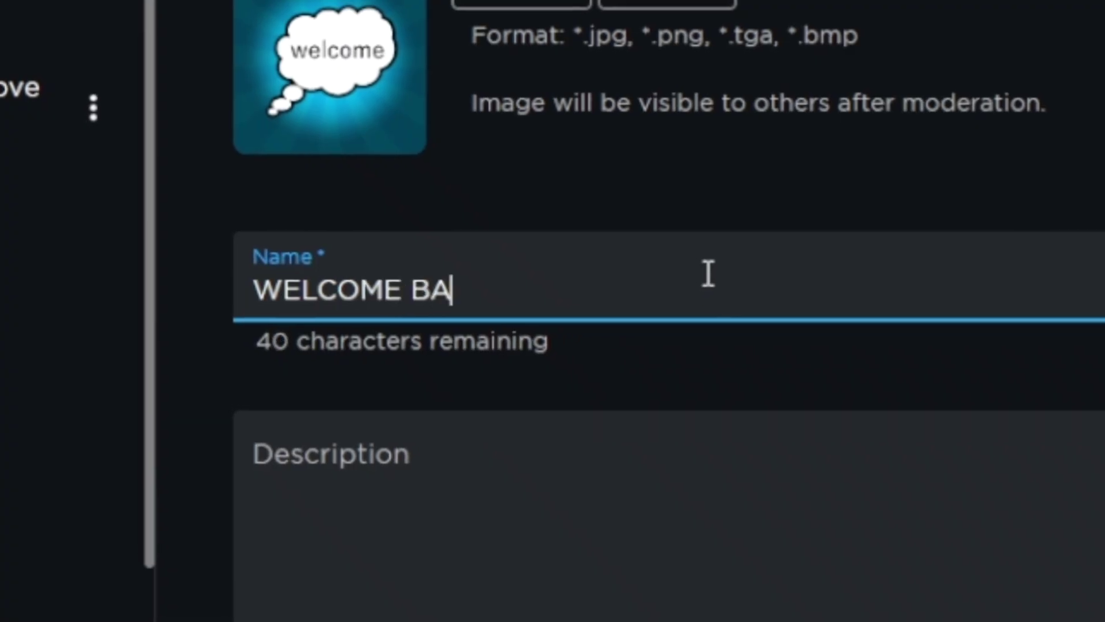
left_click(549, 475)
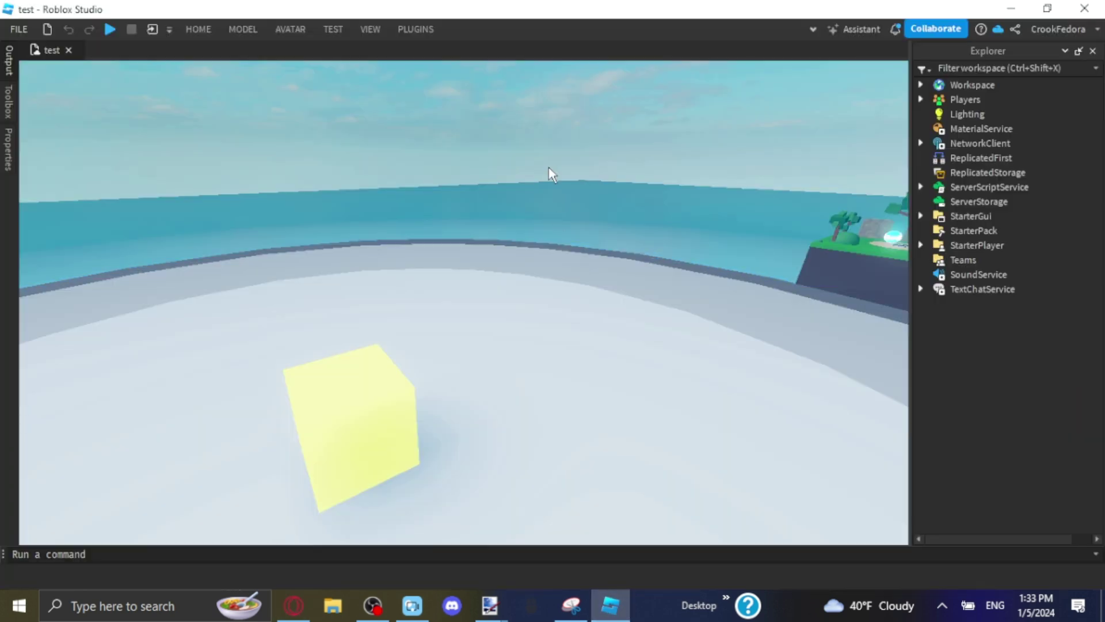
Start a playtest of the test place in Roblox Studio and run the character toward the row of grassy islands.
right_click_drag(547, 166, 547, 156)
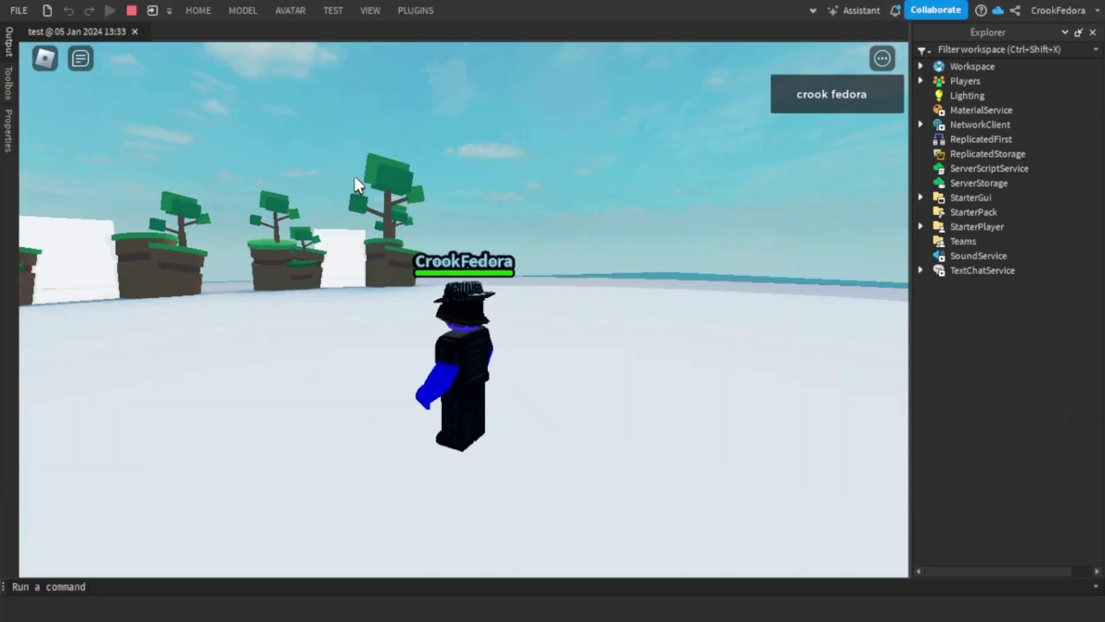
right_click_drag(354, 175, 377, 230)
key("w")
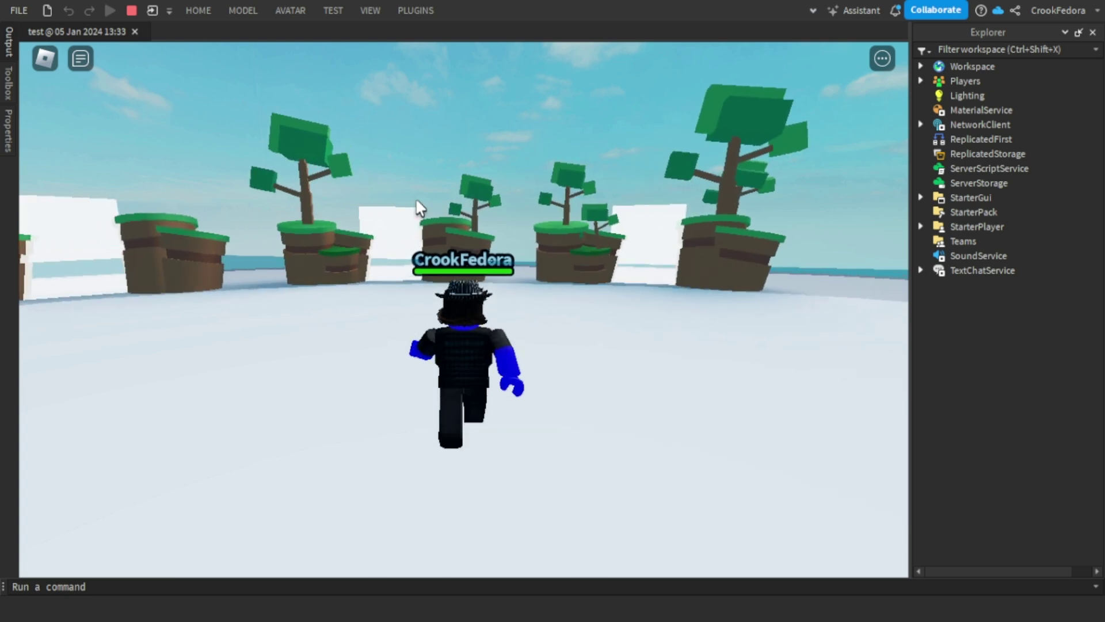
key("d")
key("s")
key("a")
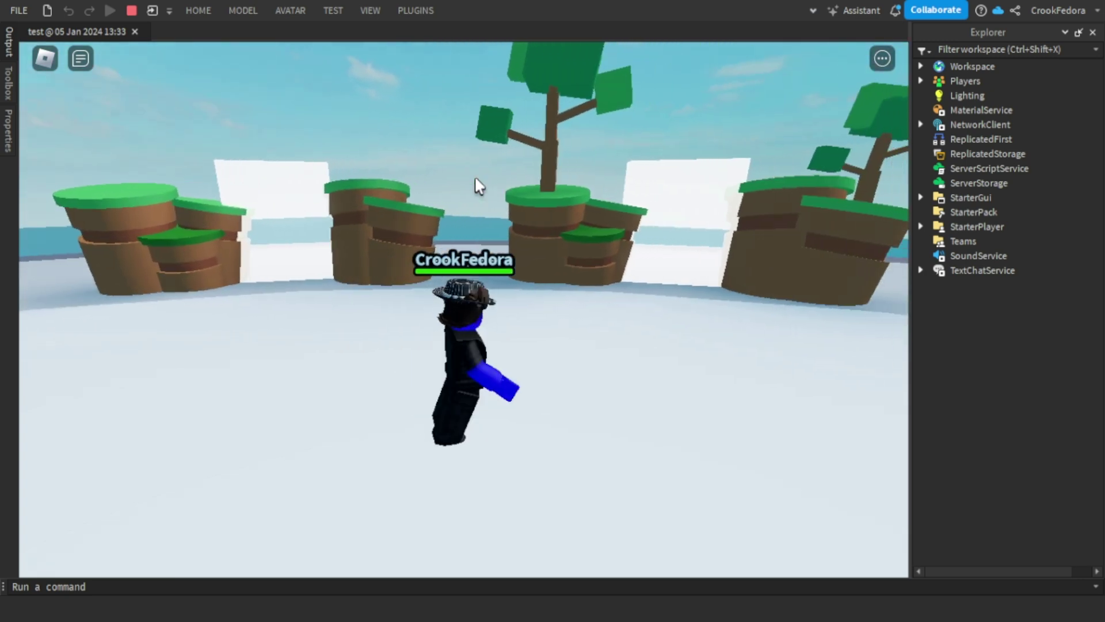
Walk the character into the translucent white panel between the treeless grassy islands and view it from above.
key("w")
key("d")
key("a")
right_click_drag(679, 201, 572, 230)
key("a")
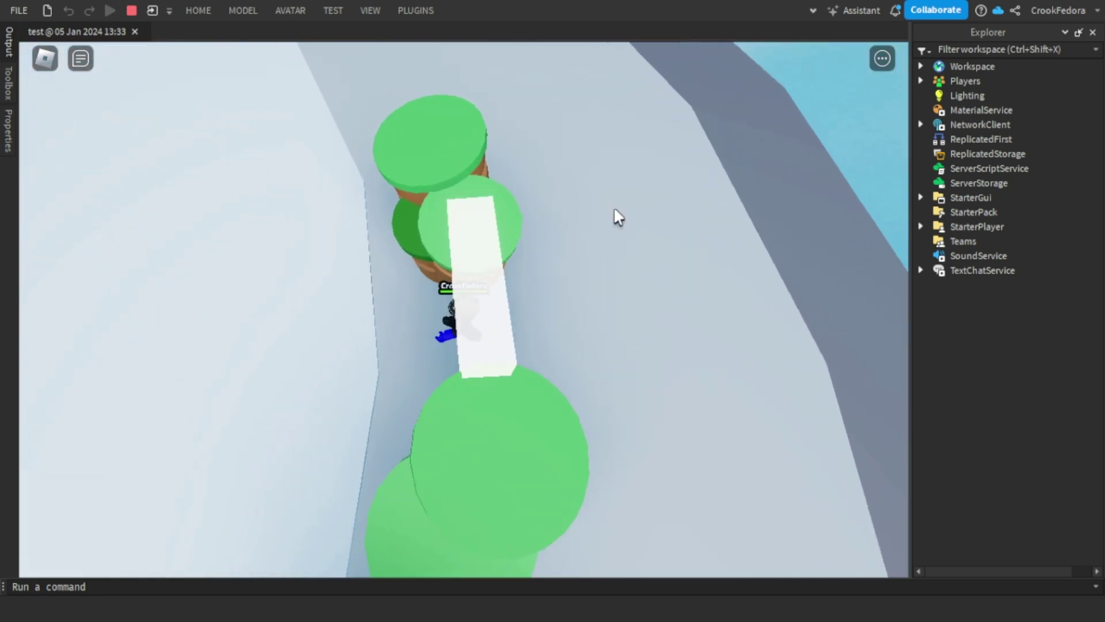
key("d")
key("a")
right_click_drag(614, 210, 614, 209)
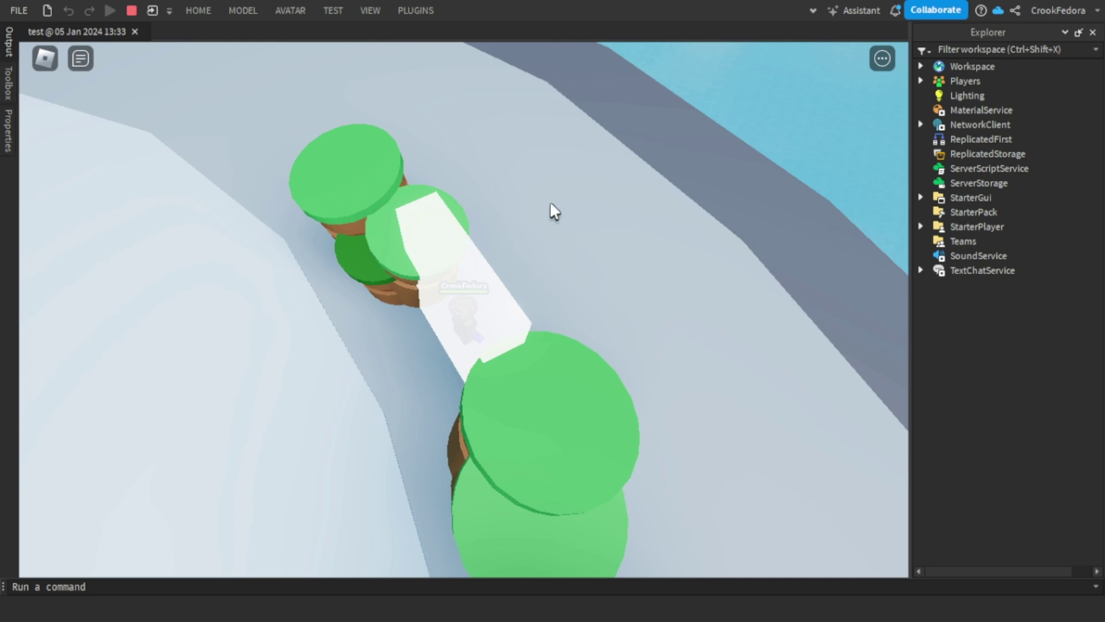
Move the character onward through the translucent white panel between the grassy islands and view the surroundings from farther away.
right_click_drag(550, 203, 525, 212)
key("d")
key("w")
scroll(541, 197, "down", 2)
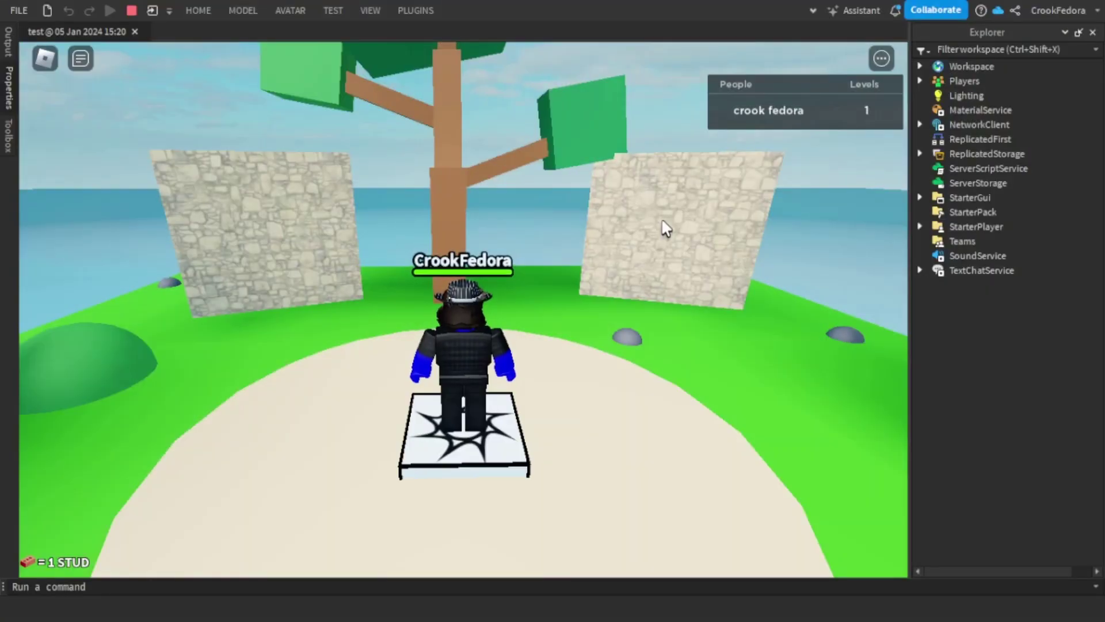
Run the character from the spawn pad across the snowy ground toward the islands behind the EASY label.
right_click_drag(662, 219, 662, 218)
right_click_drag(502, 183, 502, 183)
key("w")
key("e")
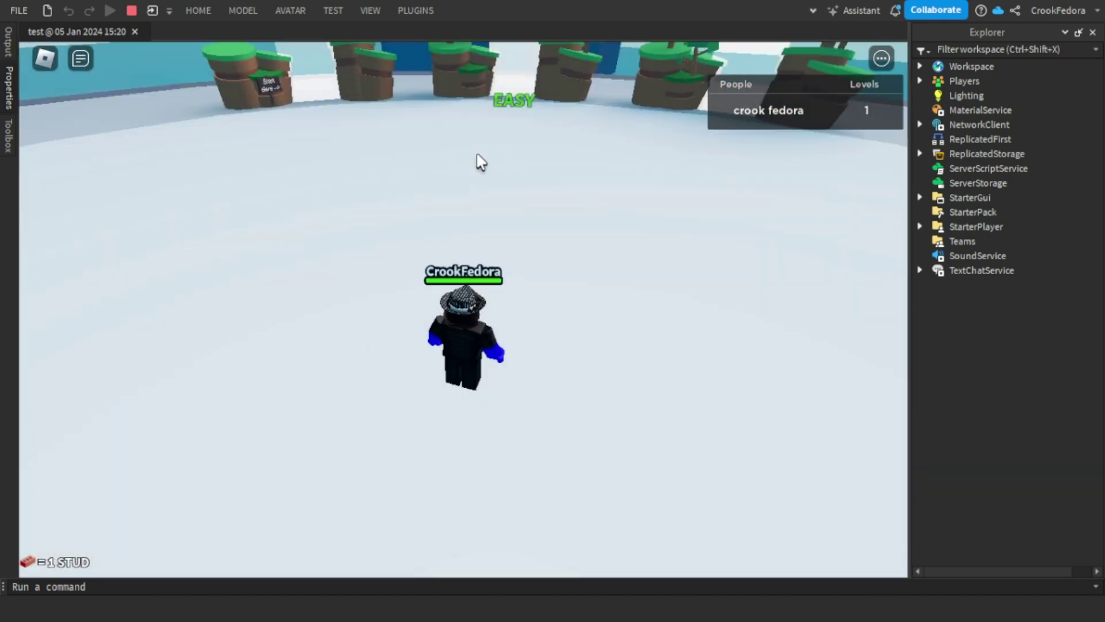
Run the character to the Start sign and through the white panel beside it to enter the EASY level.
right_click_drag(481, 162, 477, 163)
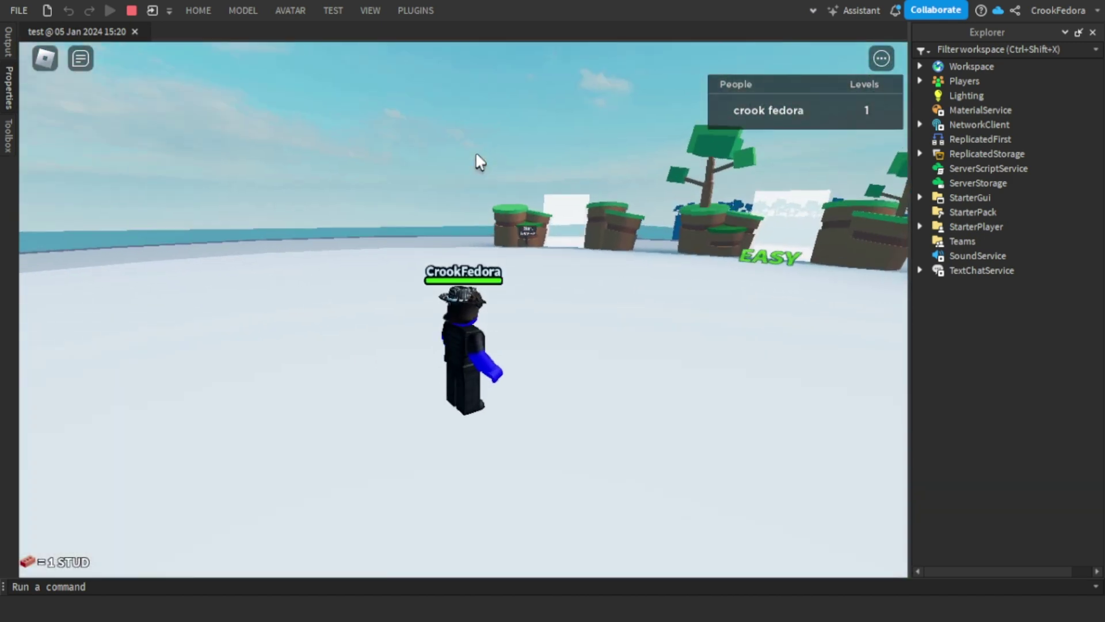
right_click_drag(547, 259, 541, 293)
key("w")
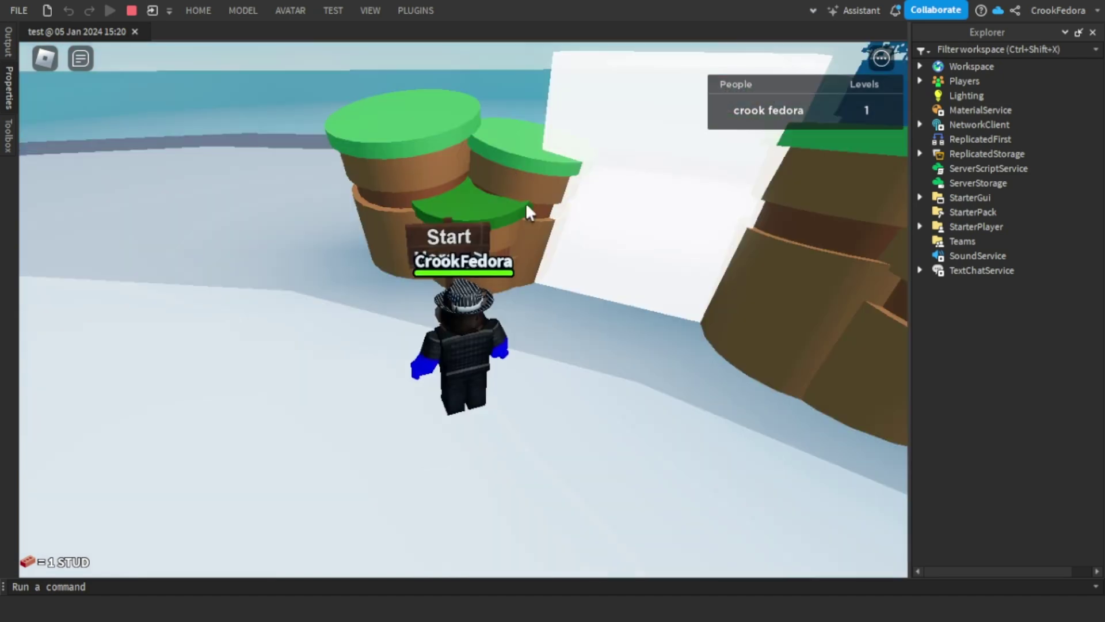
key("w")
right_click_drag(563, 239, 564, 239)
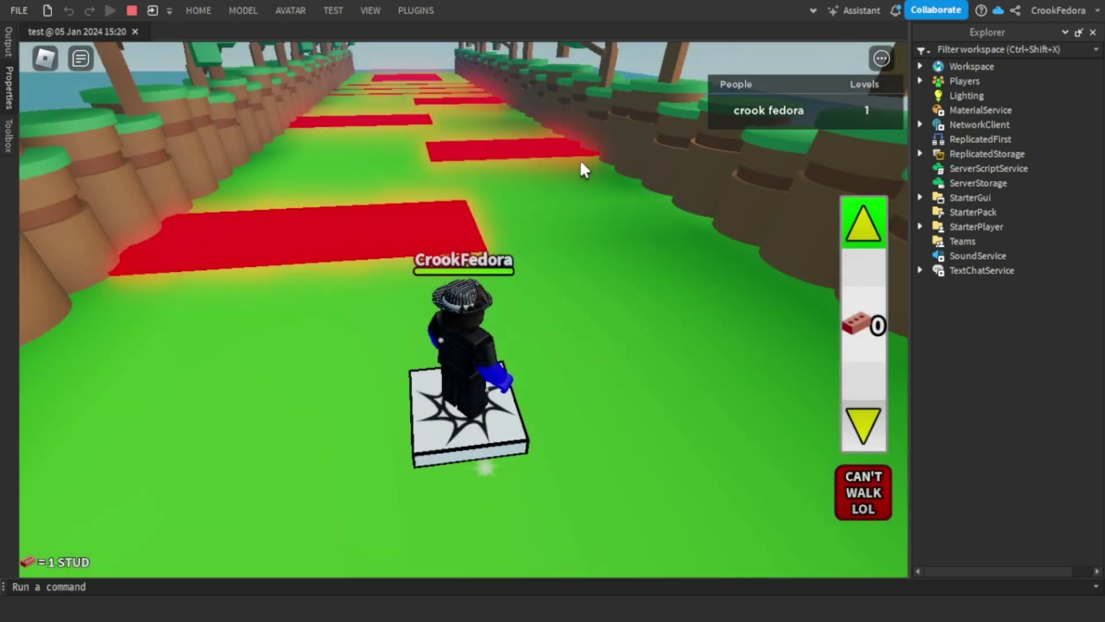
Inspect the level's red strips and EXIT ring, raise the distance to 14 studs, and make the character walk it.
right_click_drag(478, 229, 459, 209)
right_click_drag(460, 209, 460, 209)
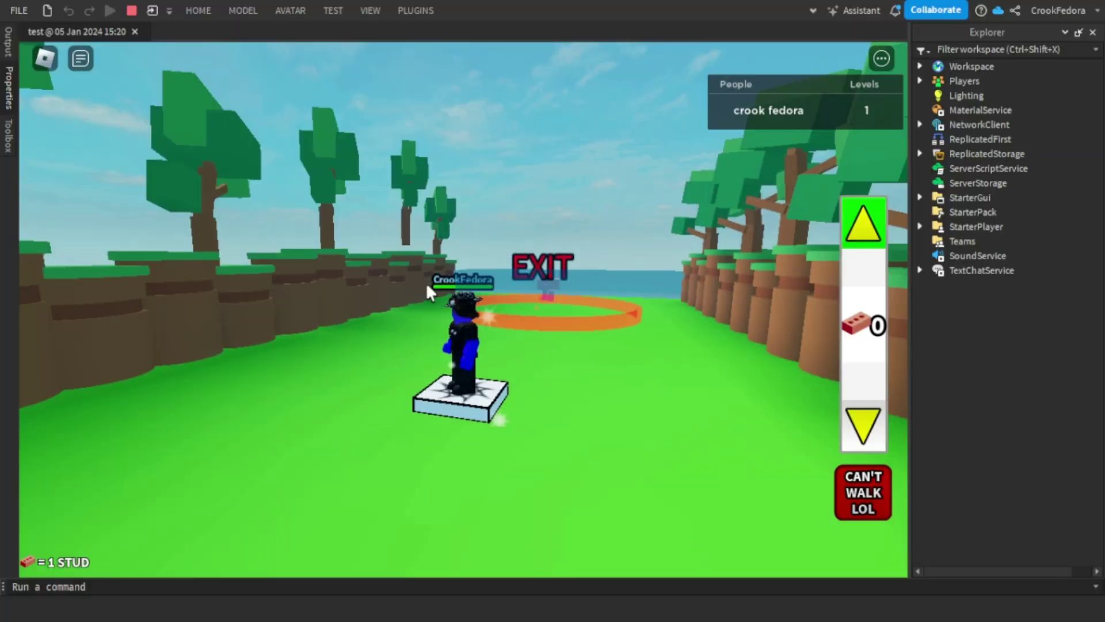
right_click_drag(502, 268, 437, 230)
left_click(854, 214)
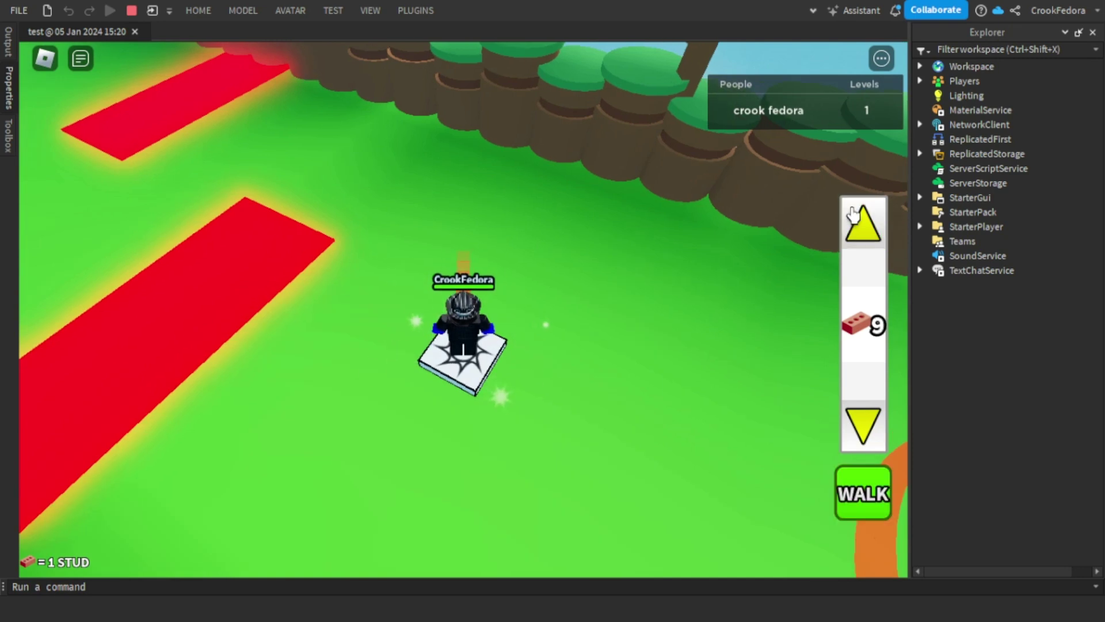
right_click_drag(627, 195, 557, 265)
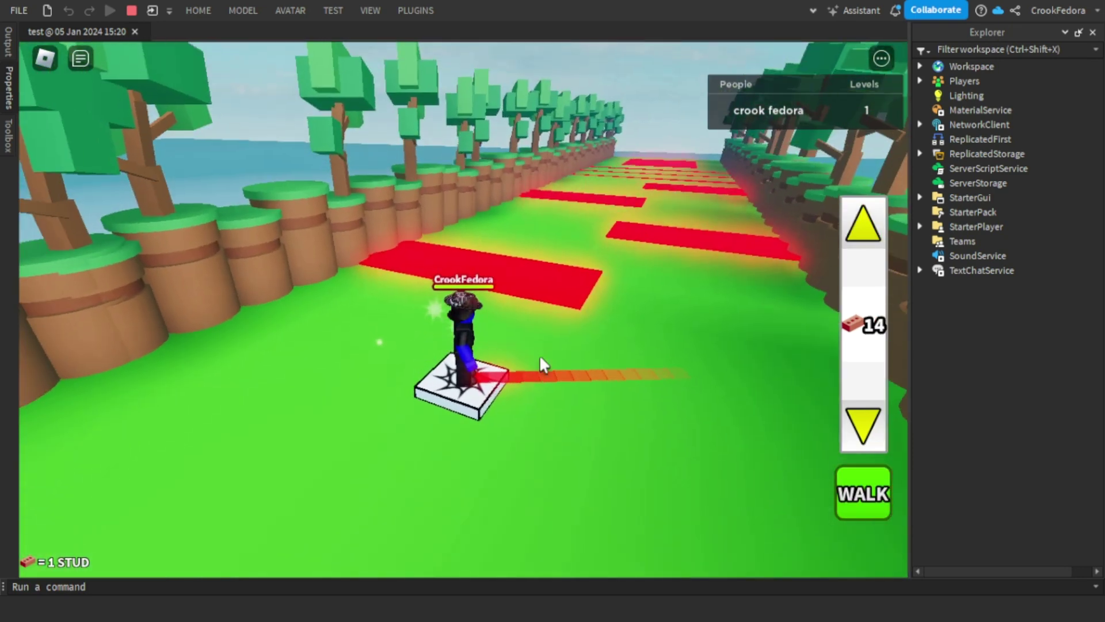
left_click(861, 481)
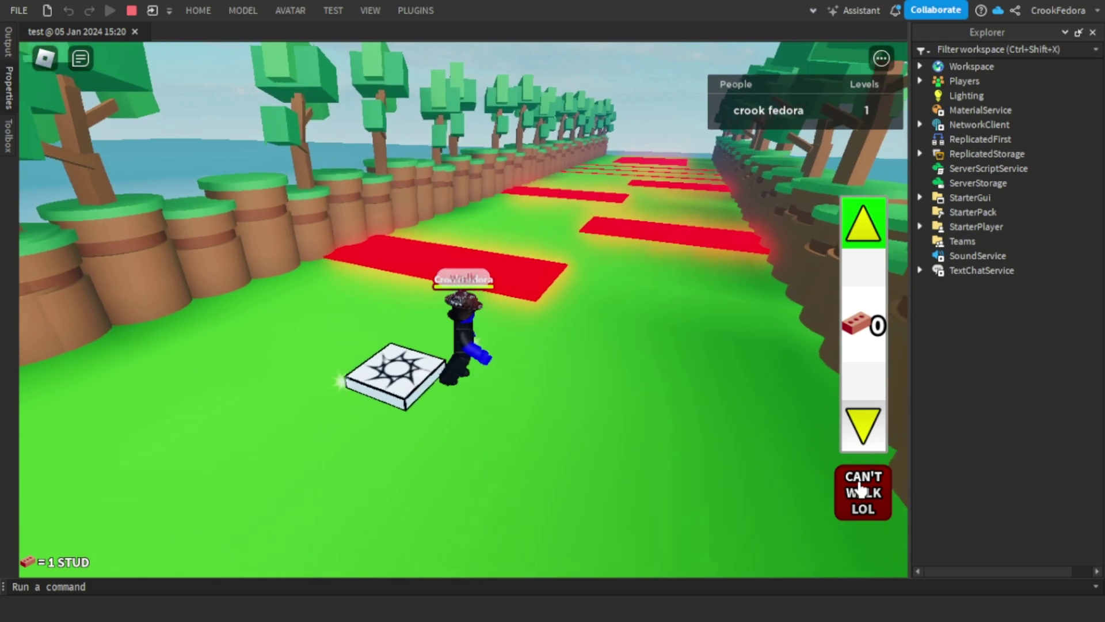
Look closely at the character's "walk" speech bubble and open the in-game chat window.
right_click_drag(605, 339, 591, 335)
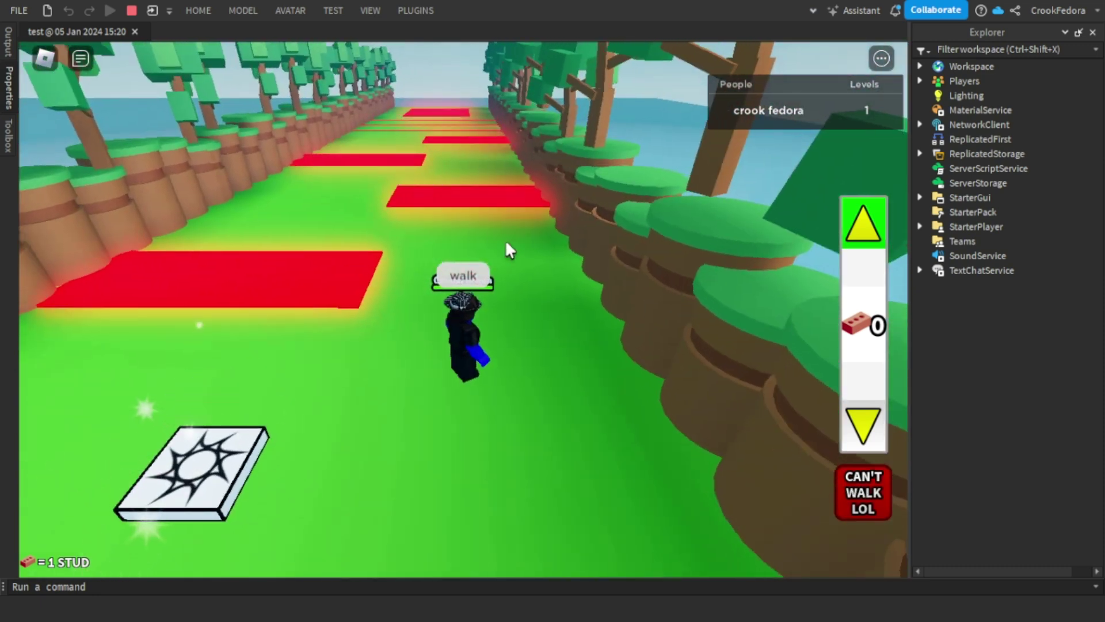
right_click_drag(505, 241, 484, 257)
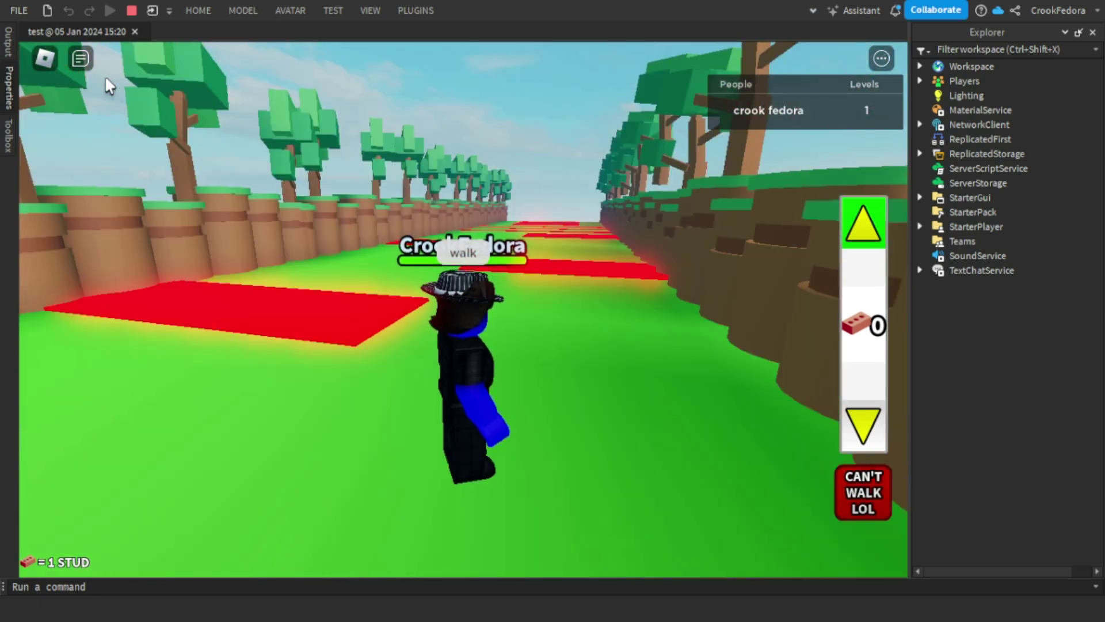
left_click(80, 58)
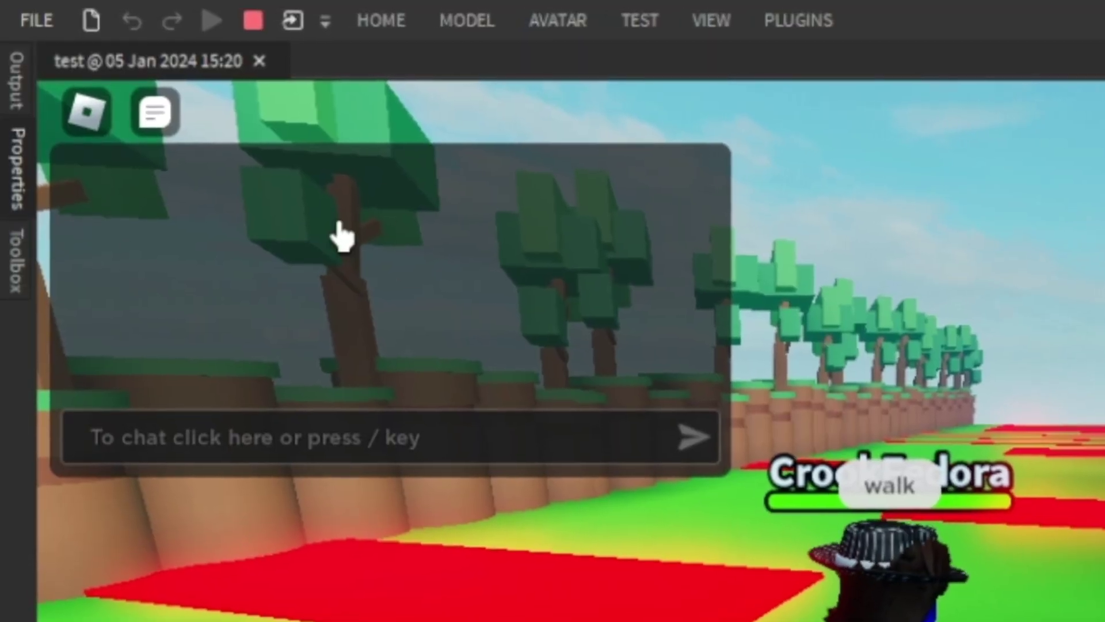